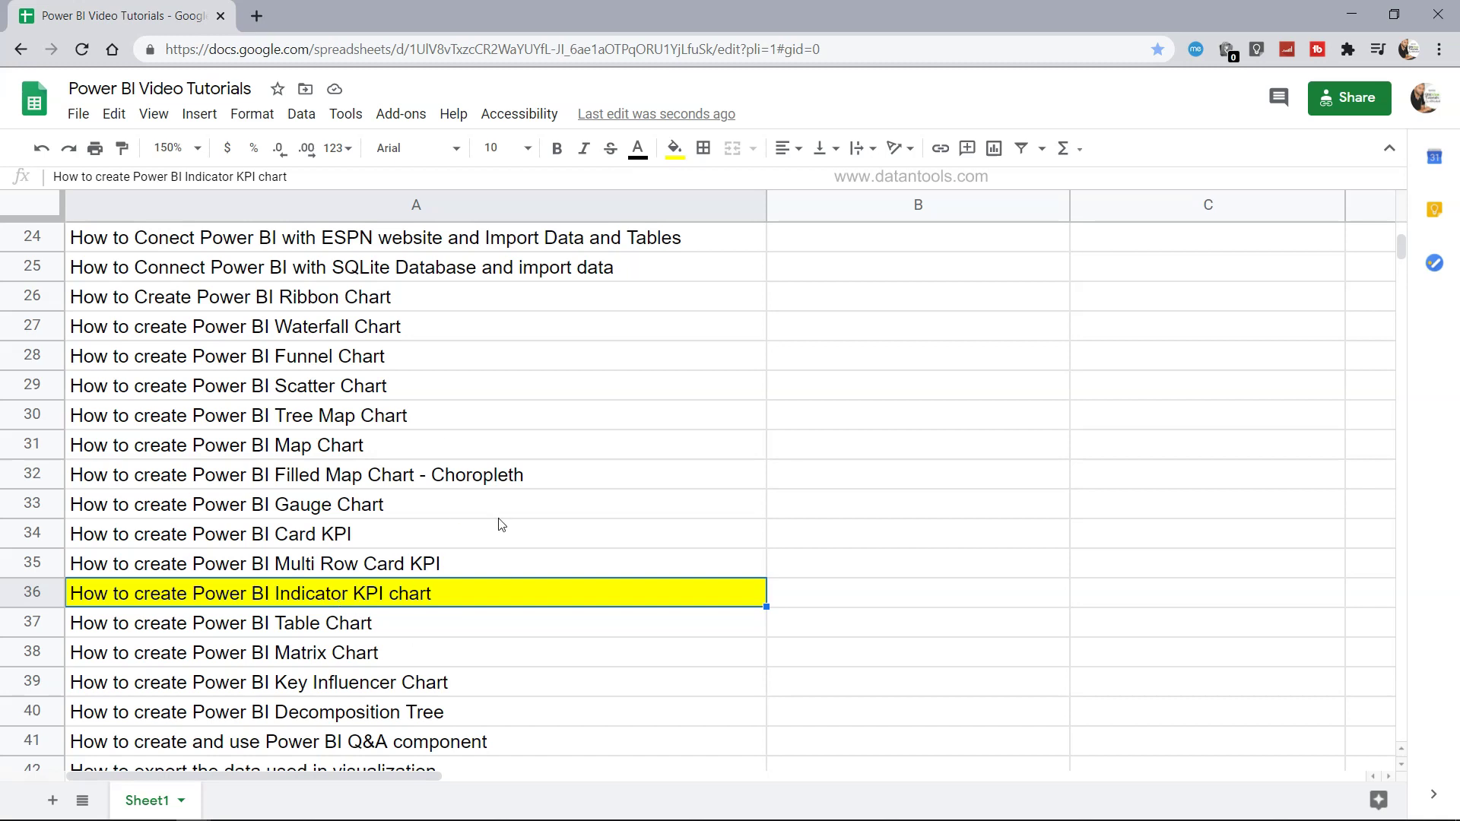
Scroll the tutorial list to the Indicator KPI chart entry, then switch to the Power BI report.
scroll(500, 524, up, 5)
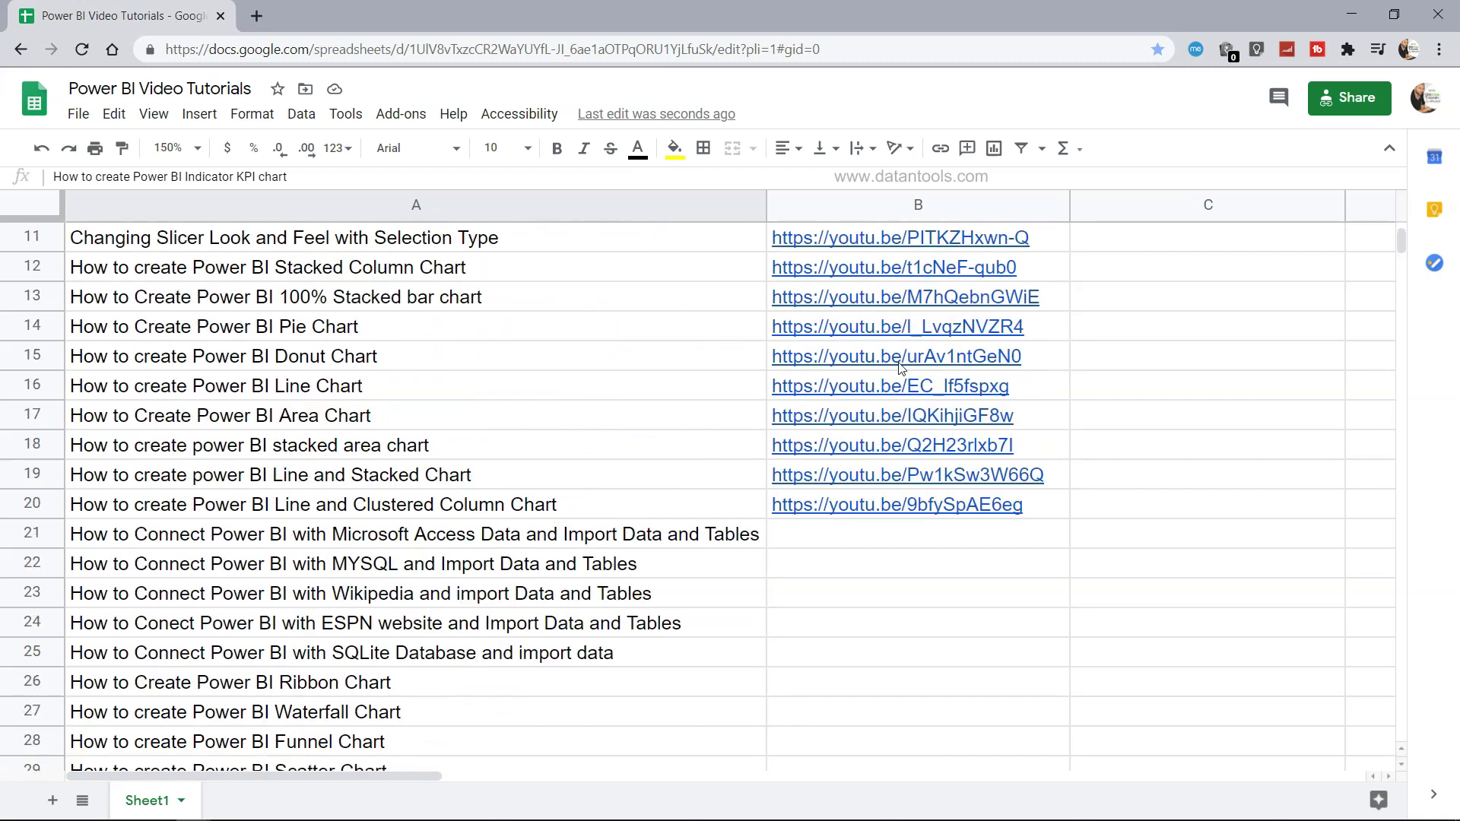
scroll(912, 528, down, 4)
scroll(912, 528, down, 1)
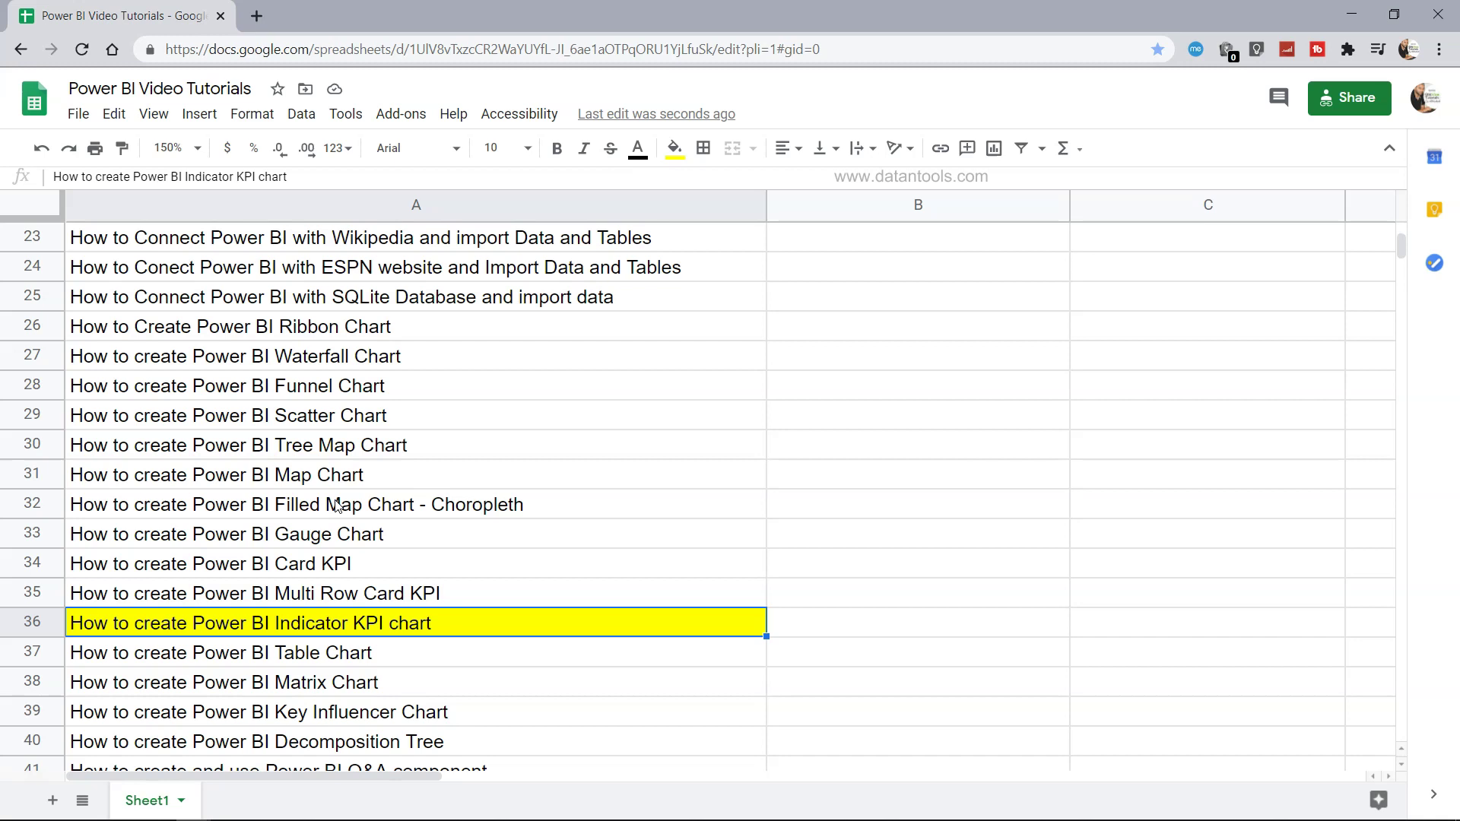
key(alt+Tab)
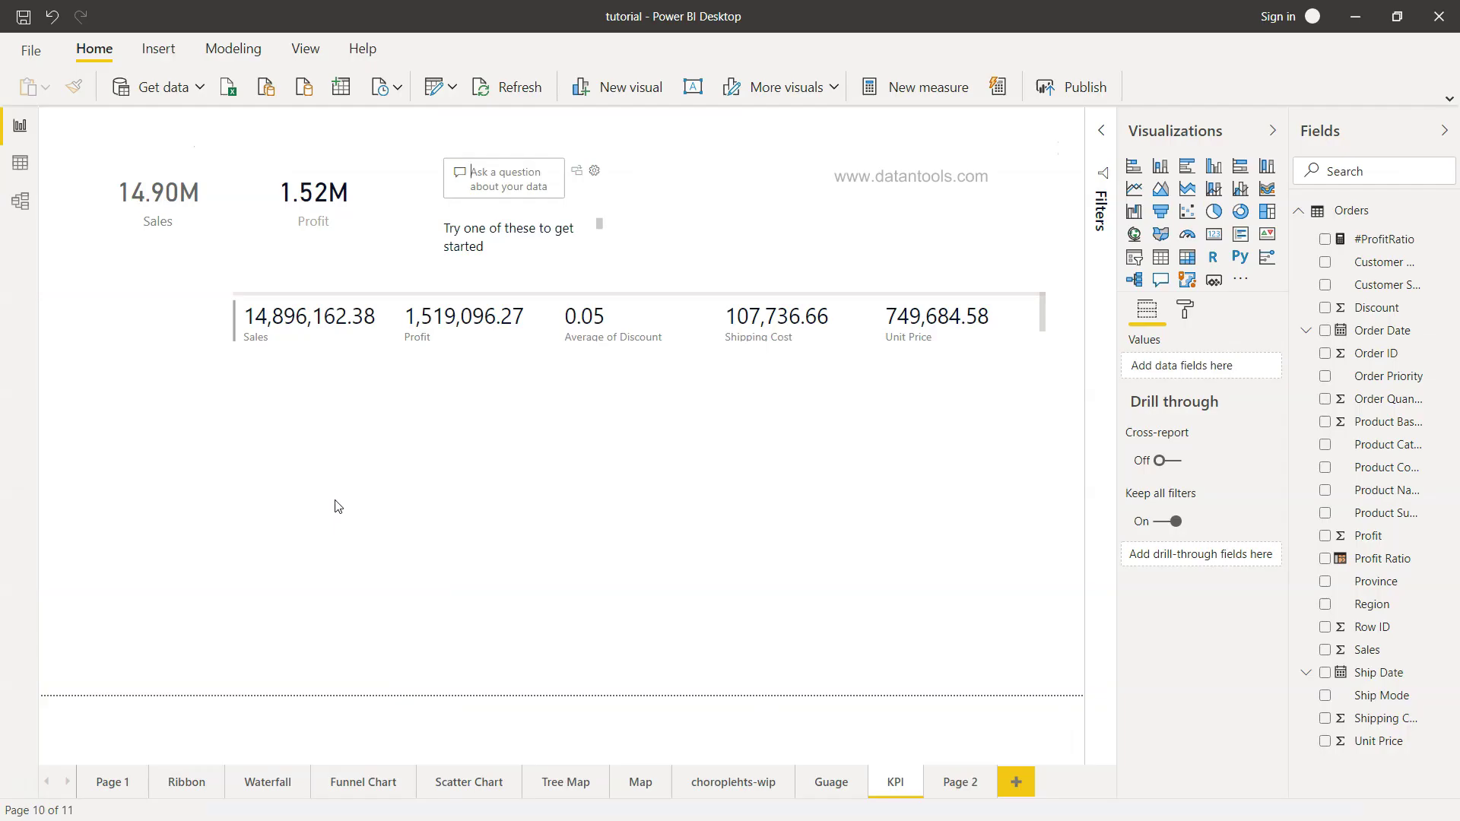
Add a KPI visual below the multi-row card after checking the existing cards' fields.
click(1268, 242)
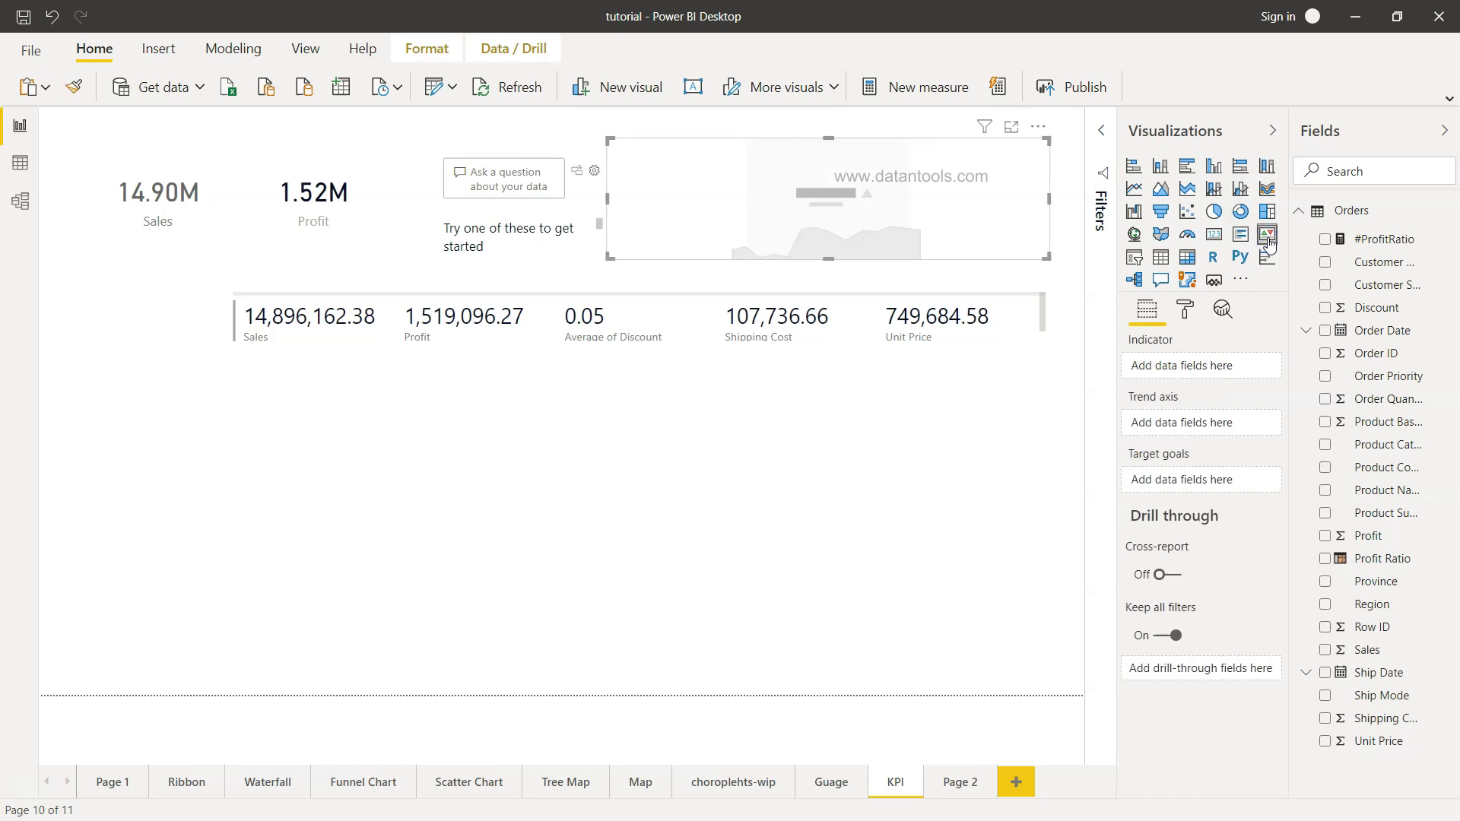
drag(802, 261, 537, 546)
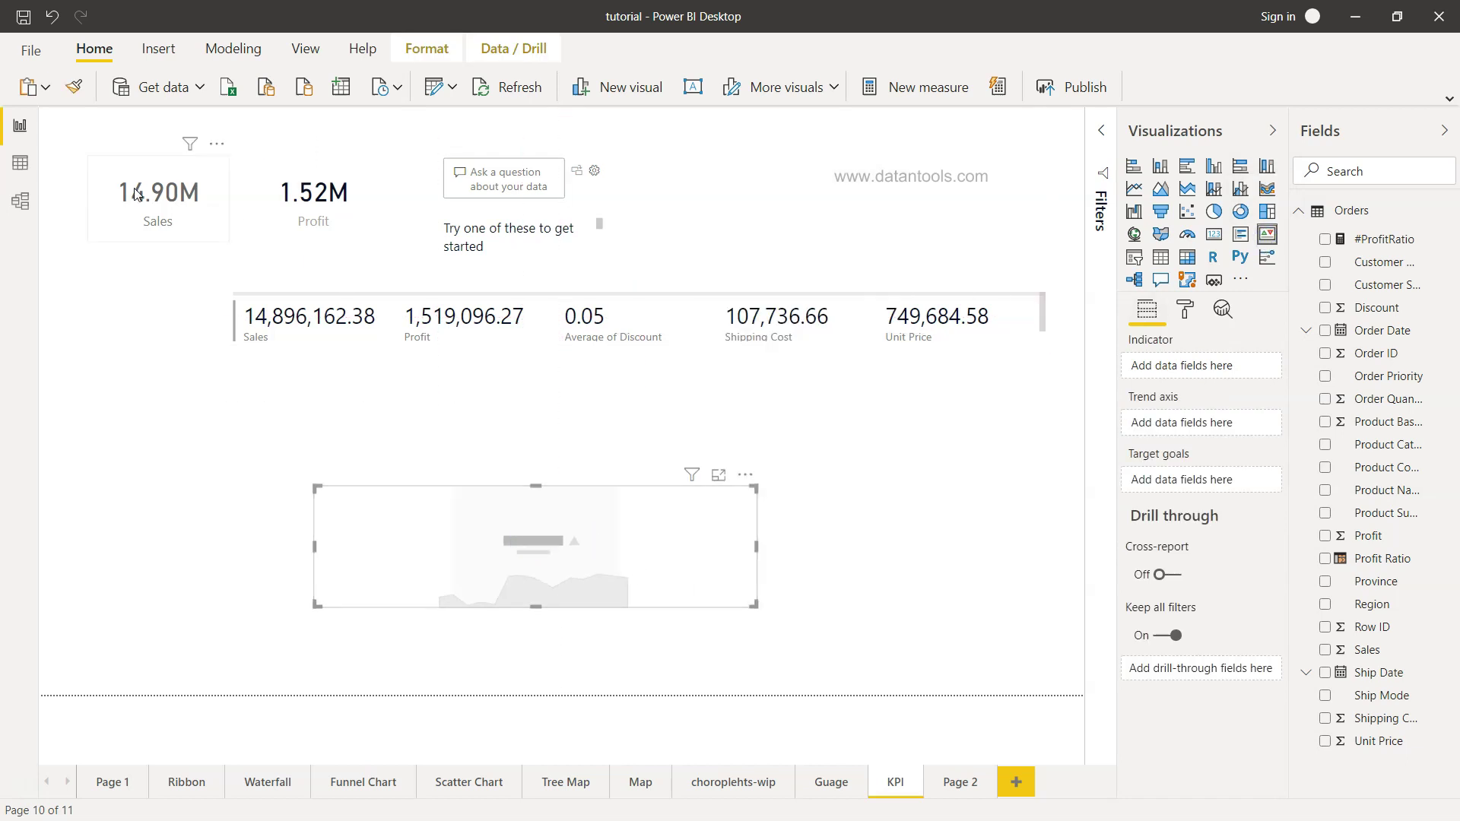
click(189, 217)
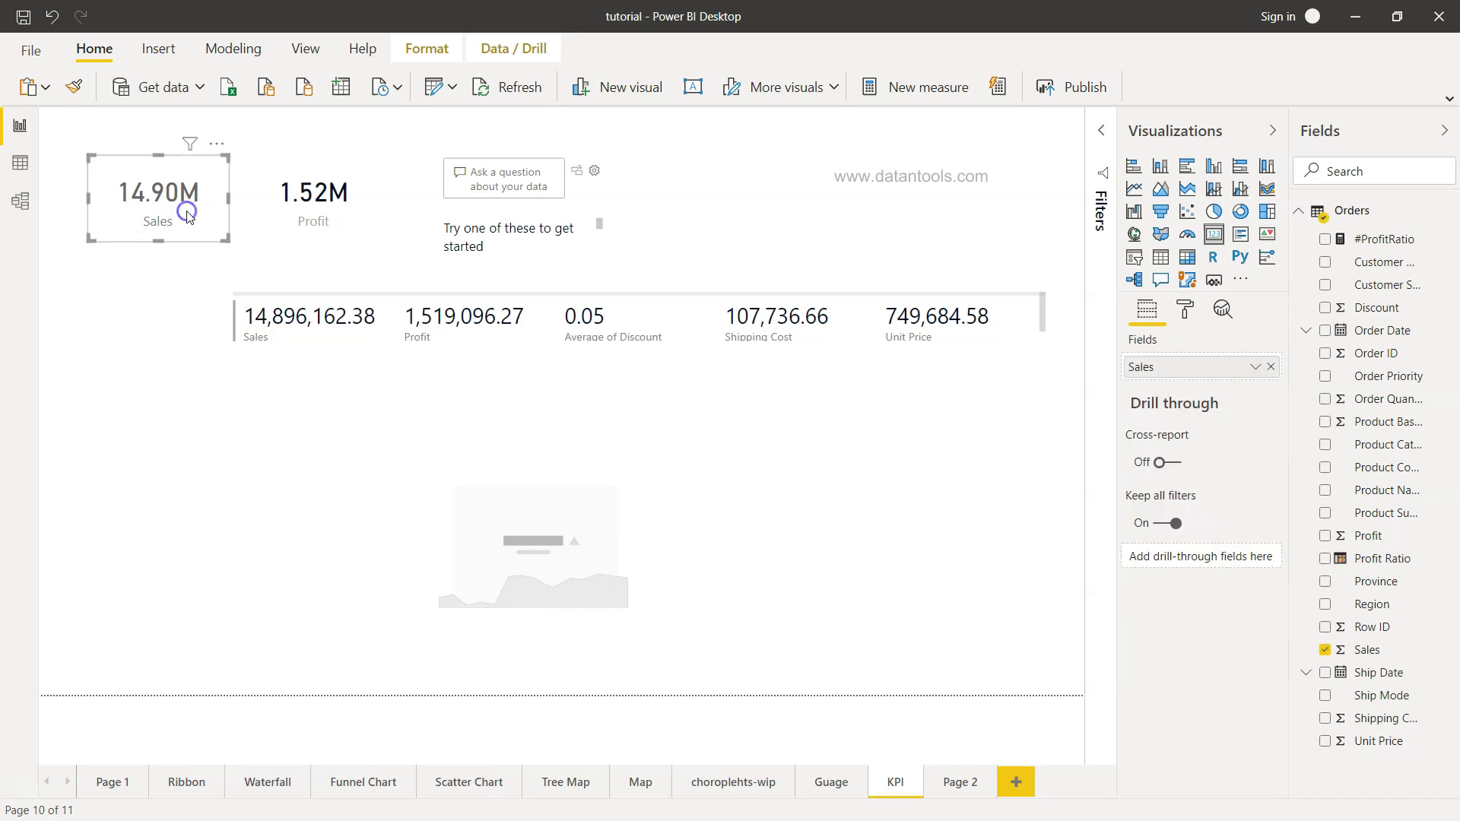
click(382, 347)
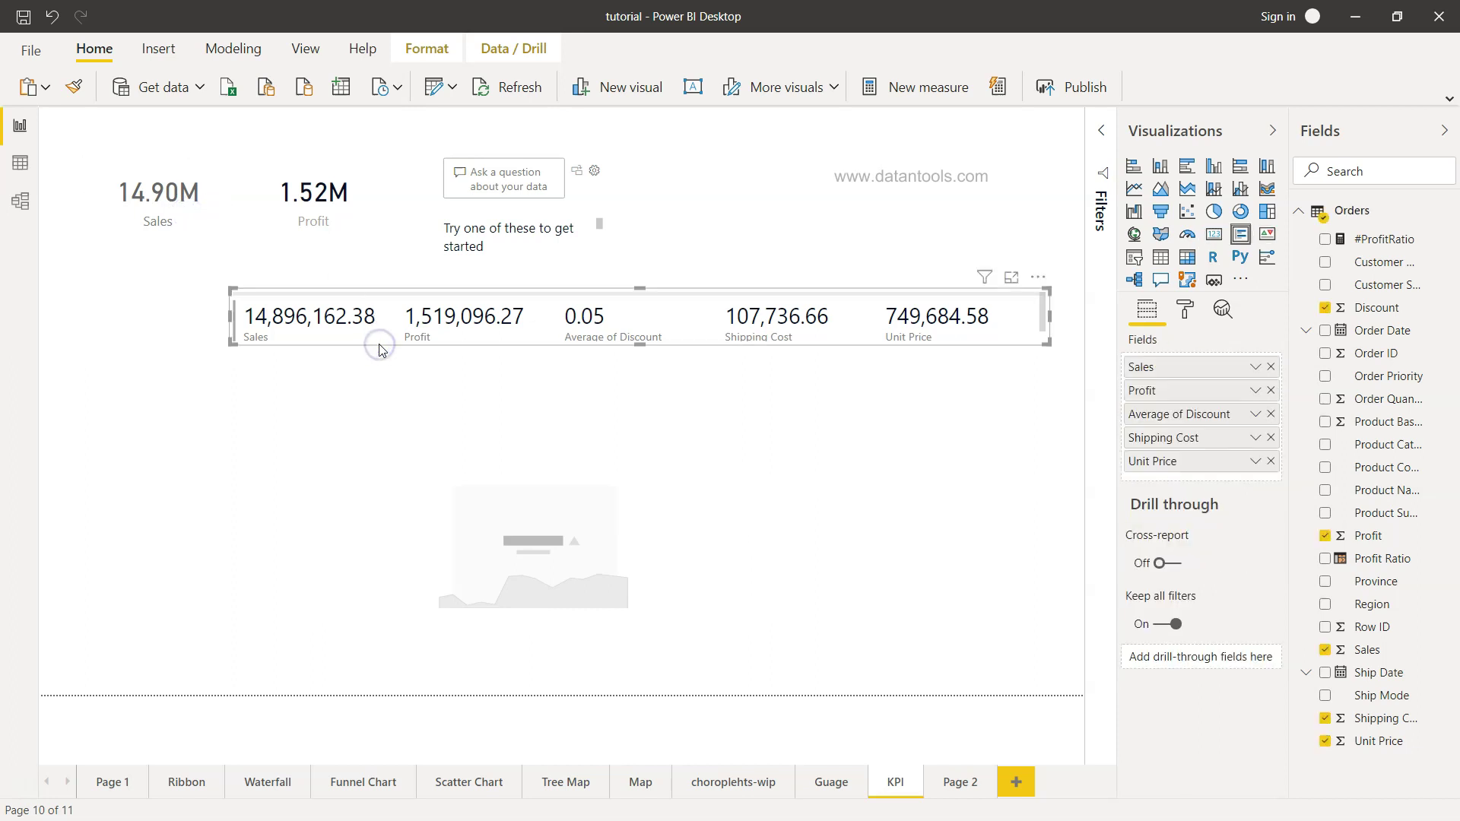
click(457, 546)
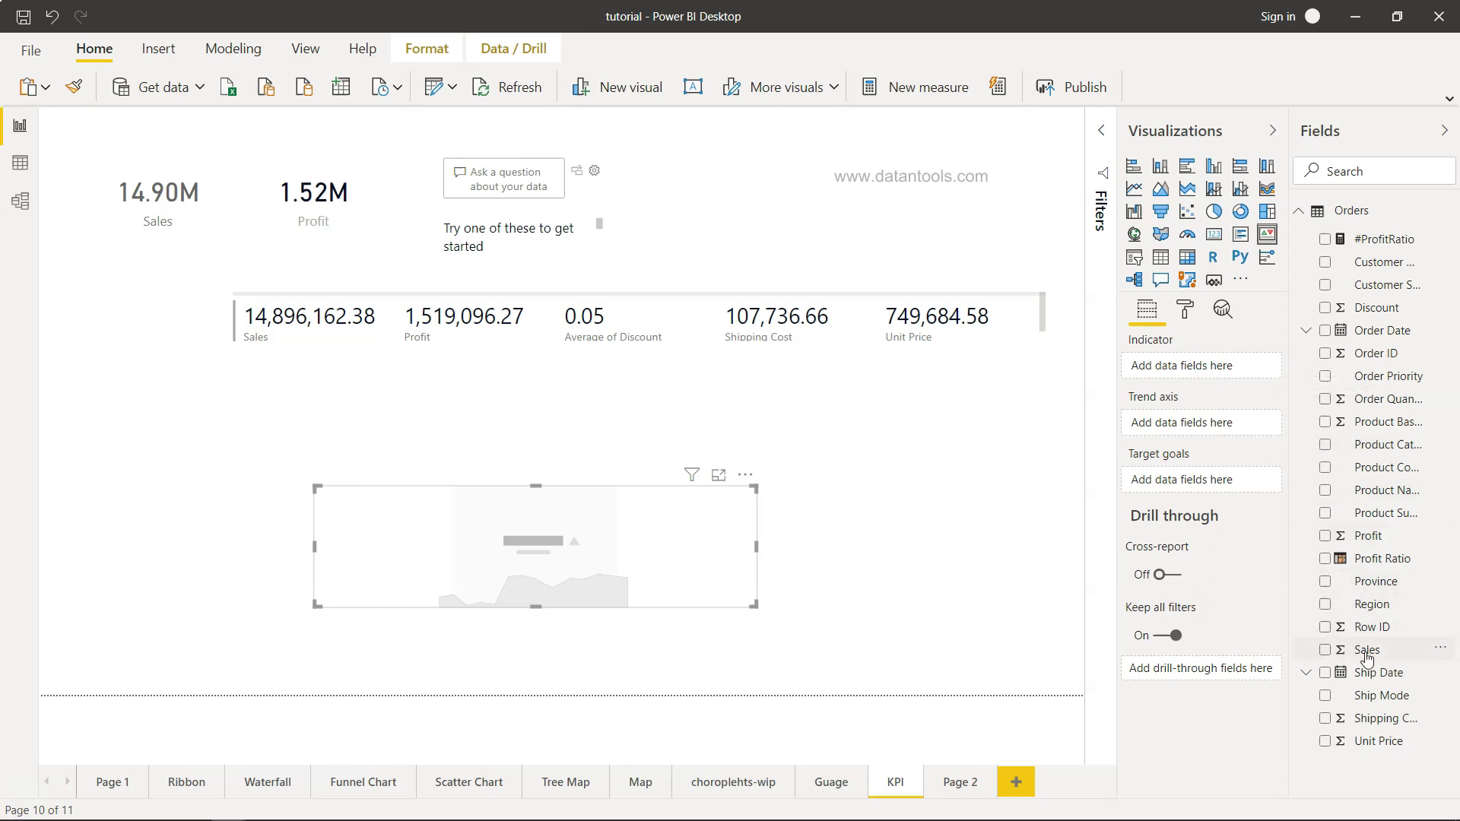
Put Sales in Indicator and Target goals and Order Date in Trend axis, then enter Focus mode.
drag(1366, 657, 1211, 369)
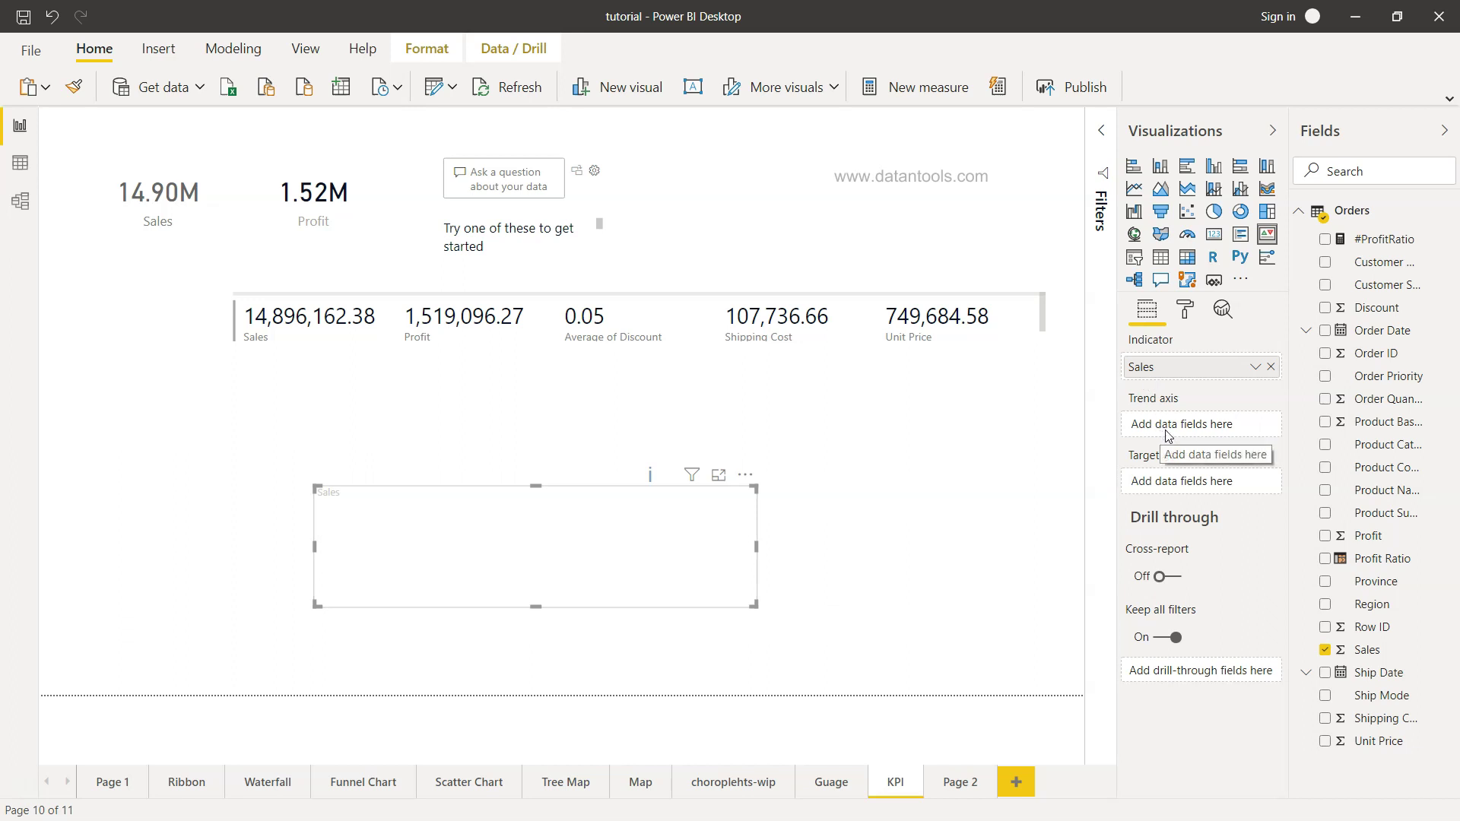
drag(1390, 335, 1213, 425)
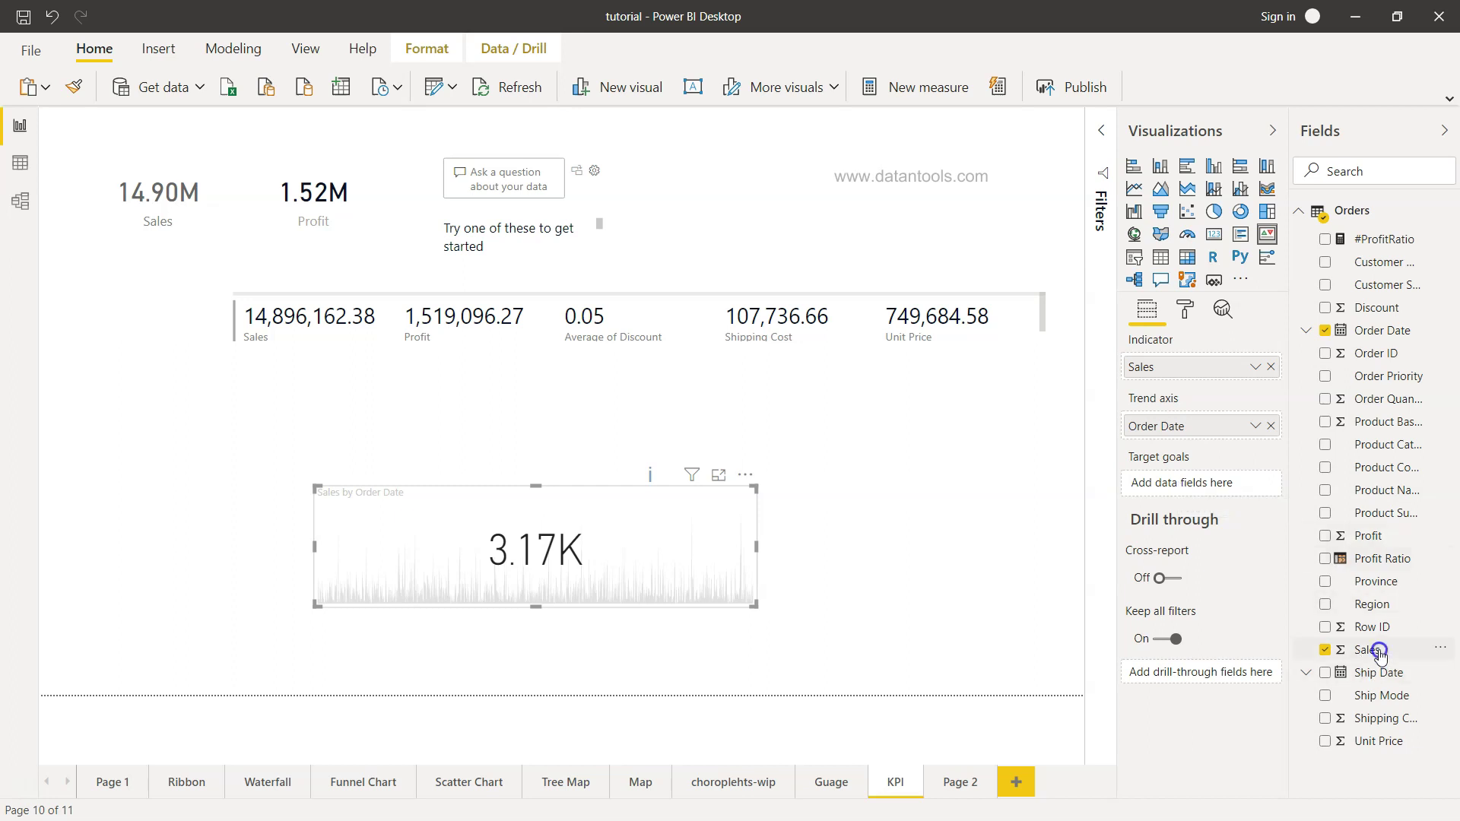
drag(1373, 650, 1226, 491)
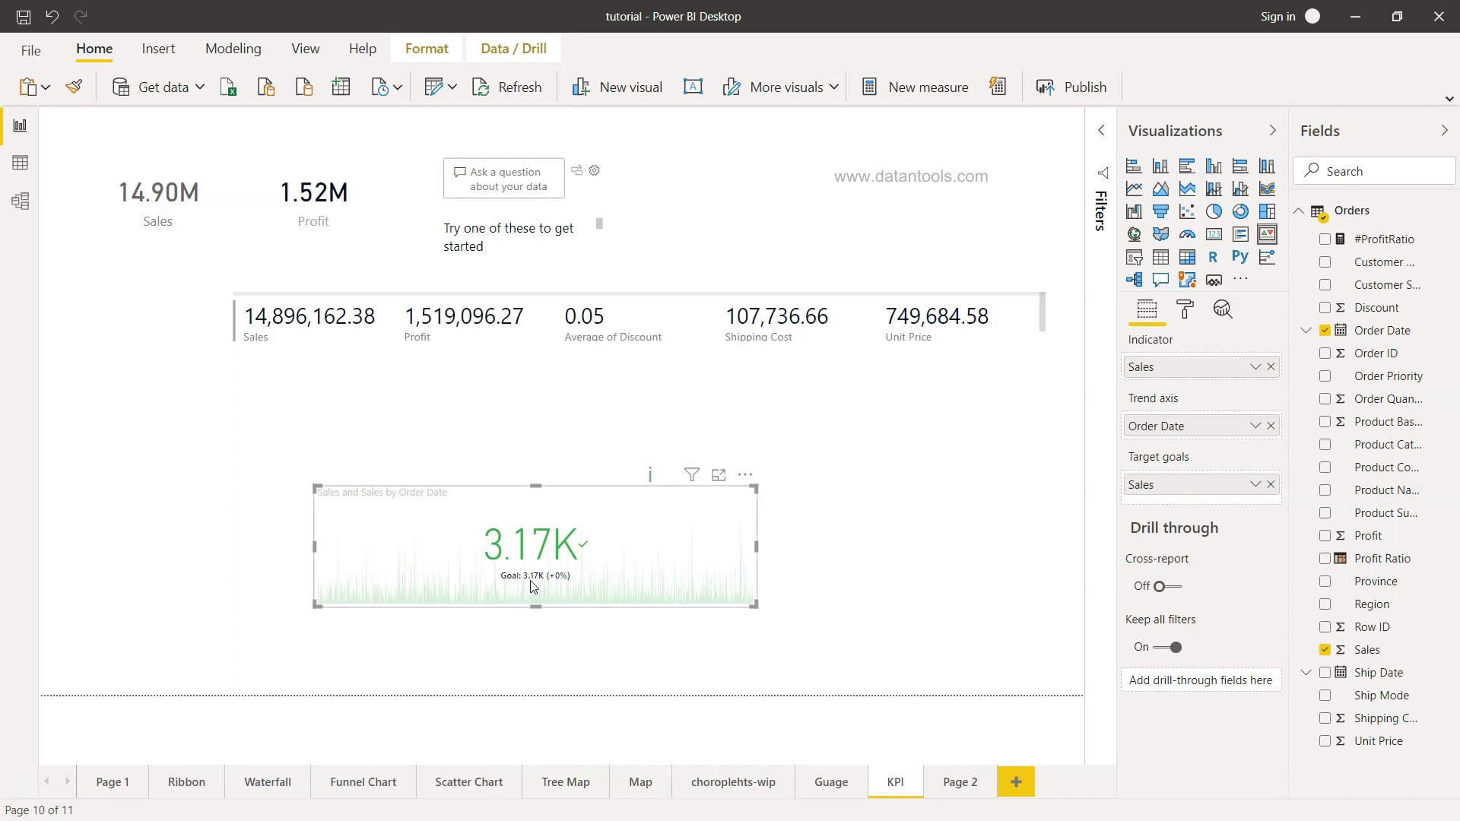
click(719, 475)
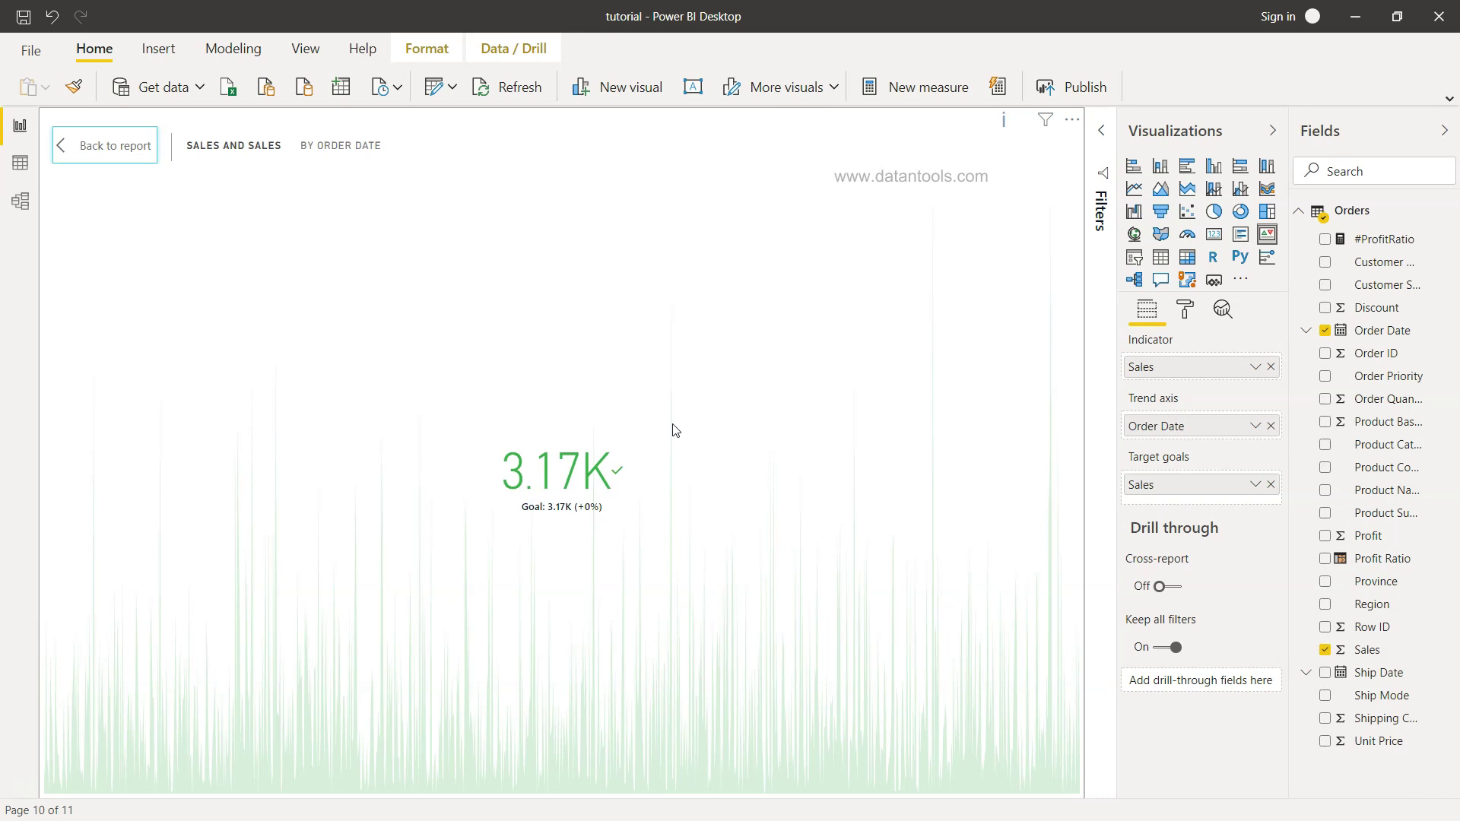
Switch the indicator Sales aggregation to Average and the goal Sales aggregation to Maximum.
click(1255, 368)
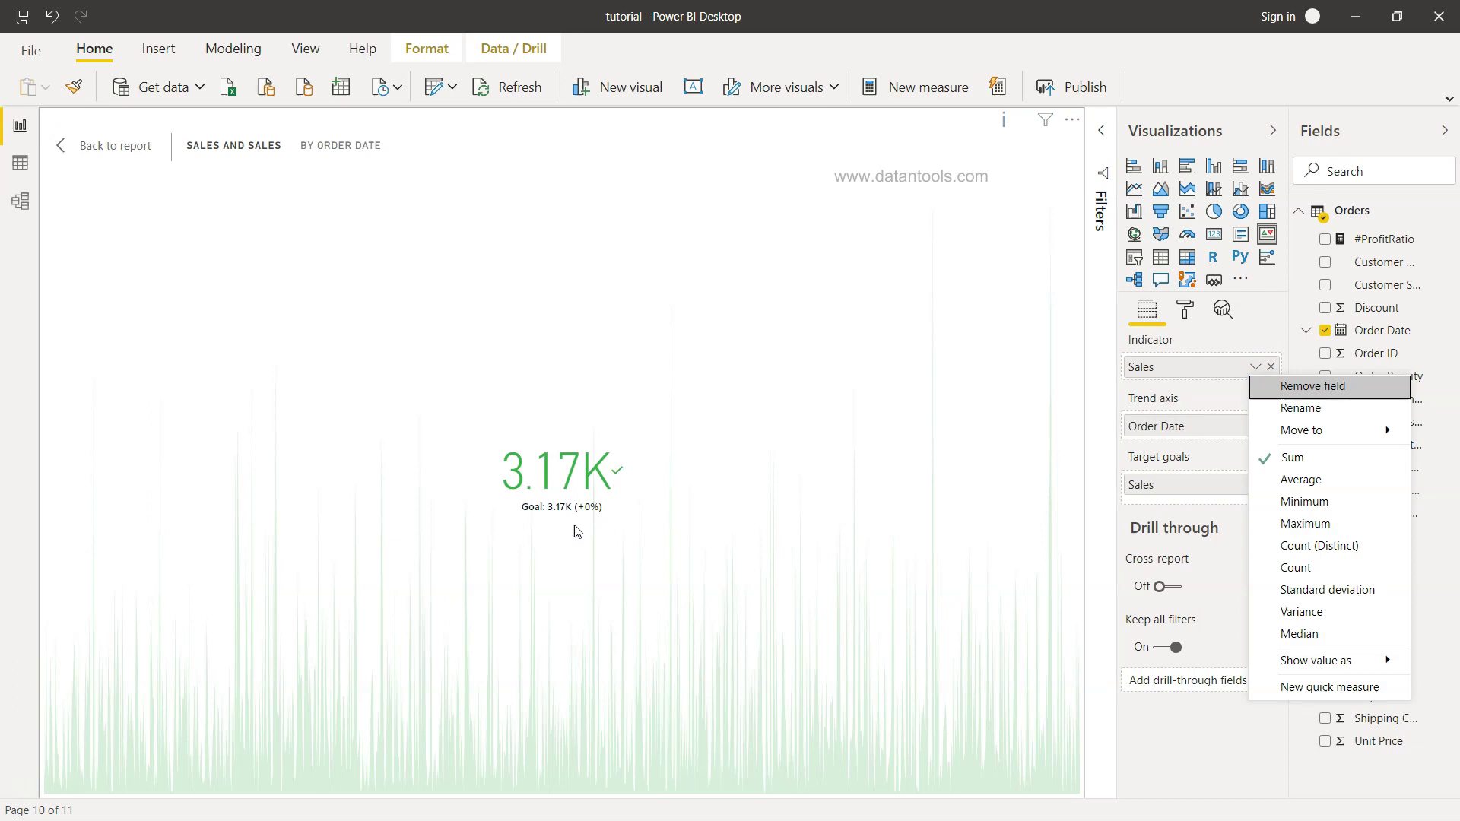
click(1293, 480)
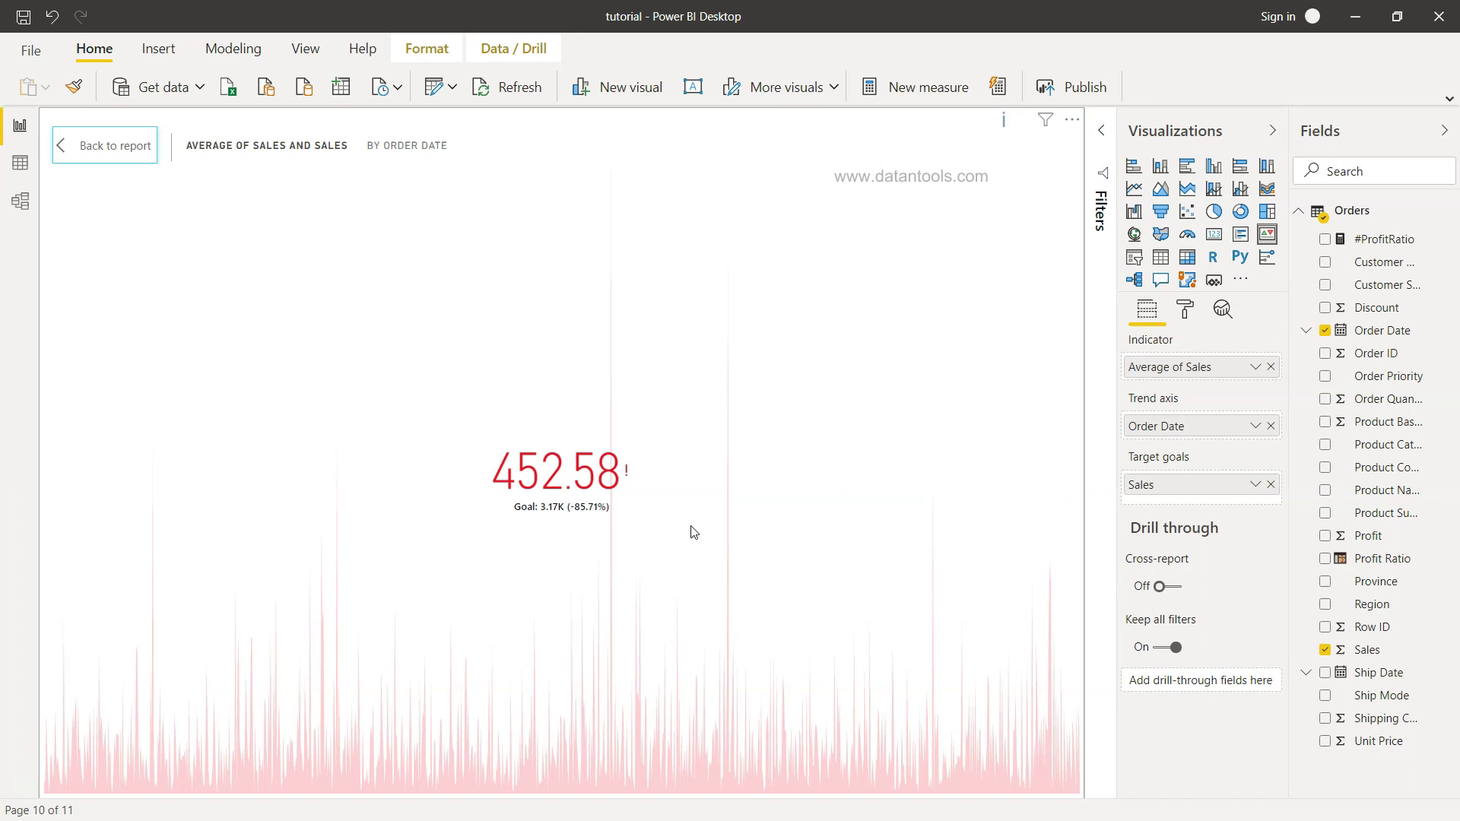
click(1254, 485)
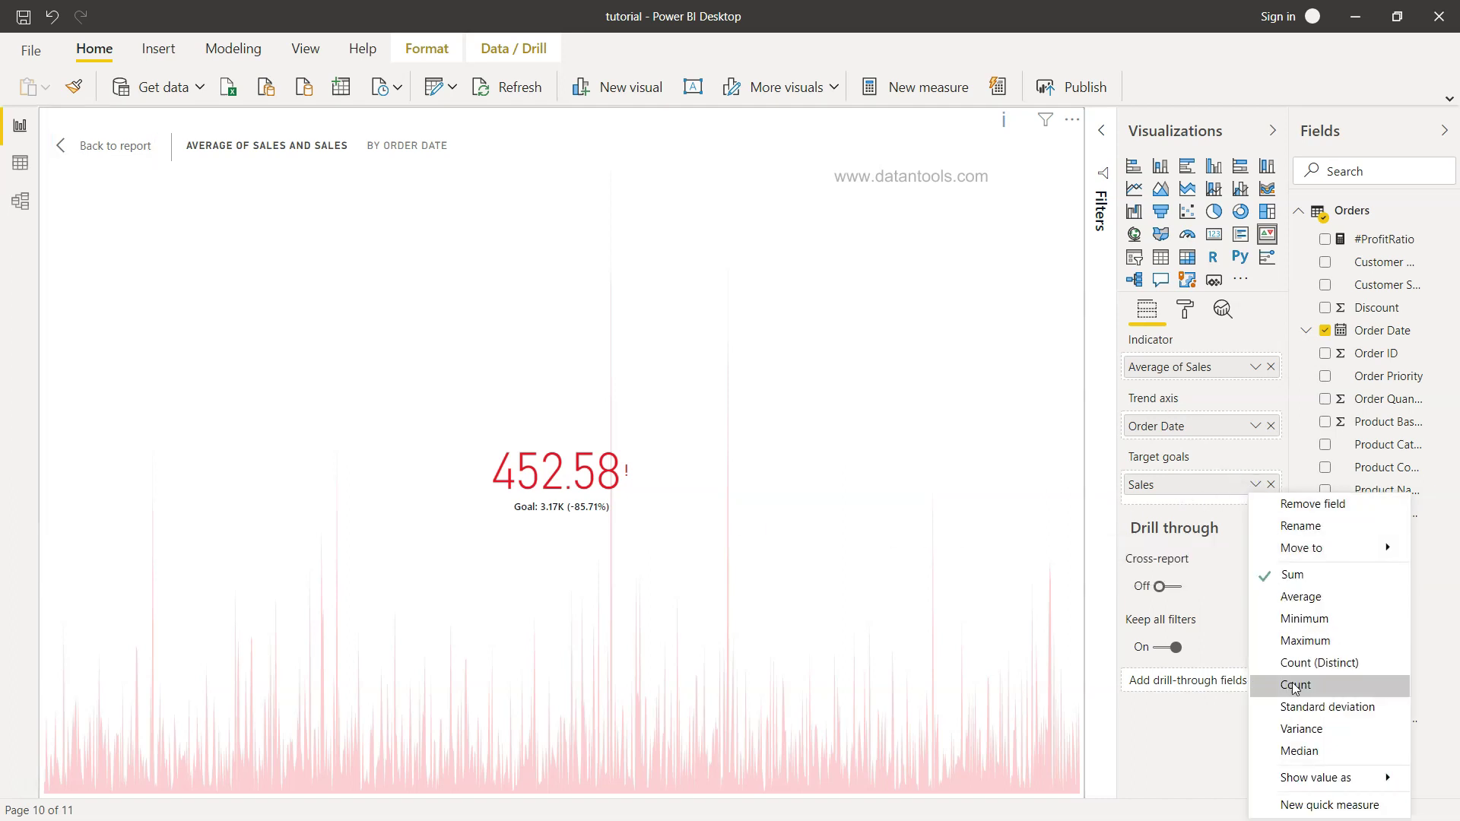
click(1315, 644)
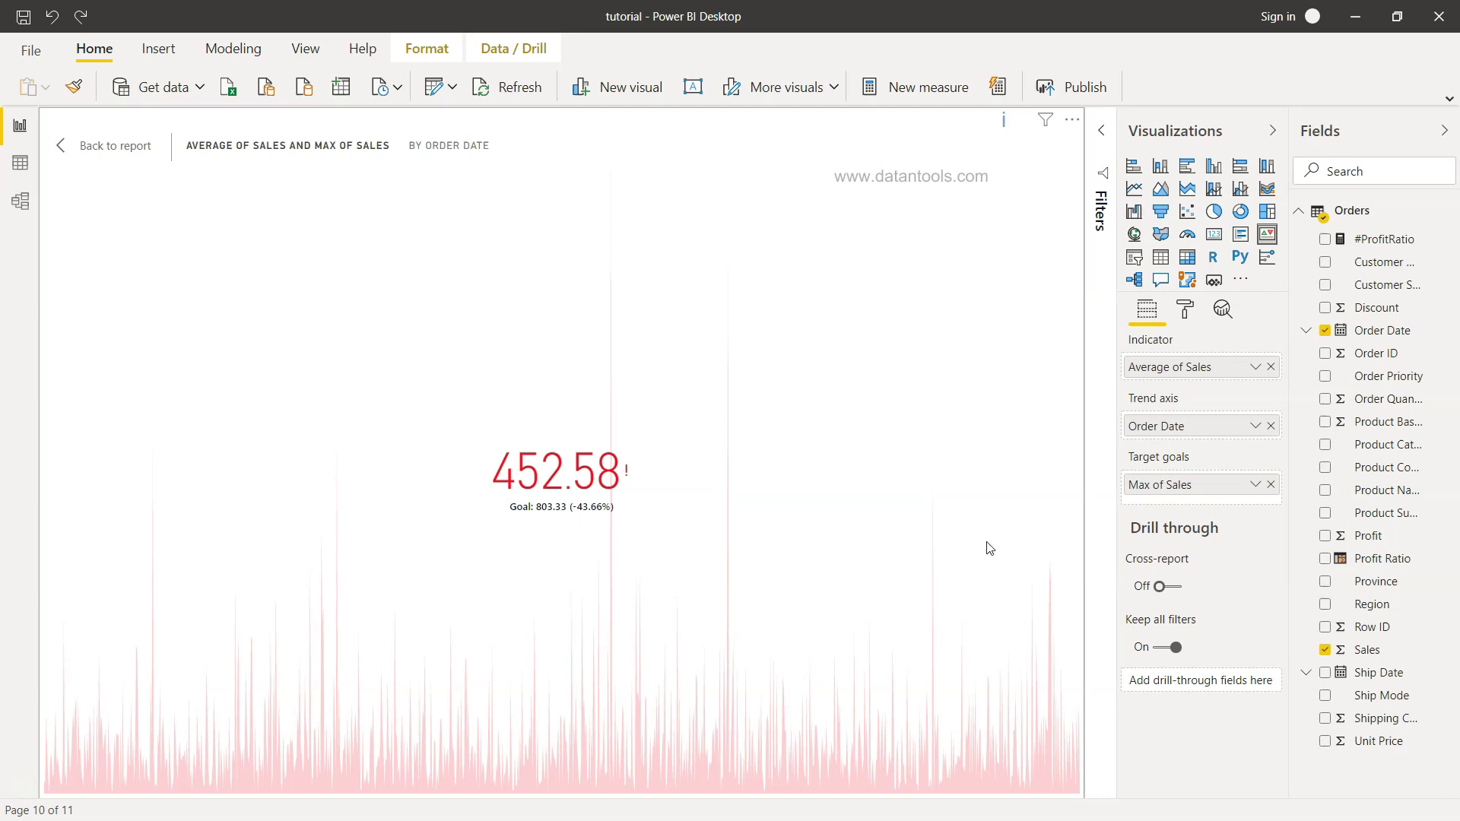
click(1255, 428)
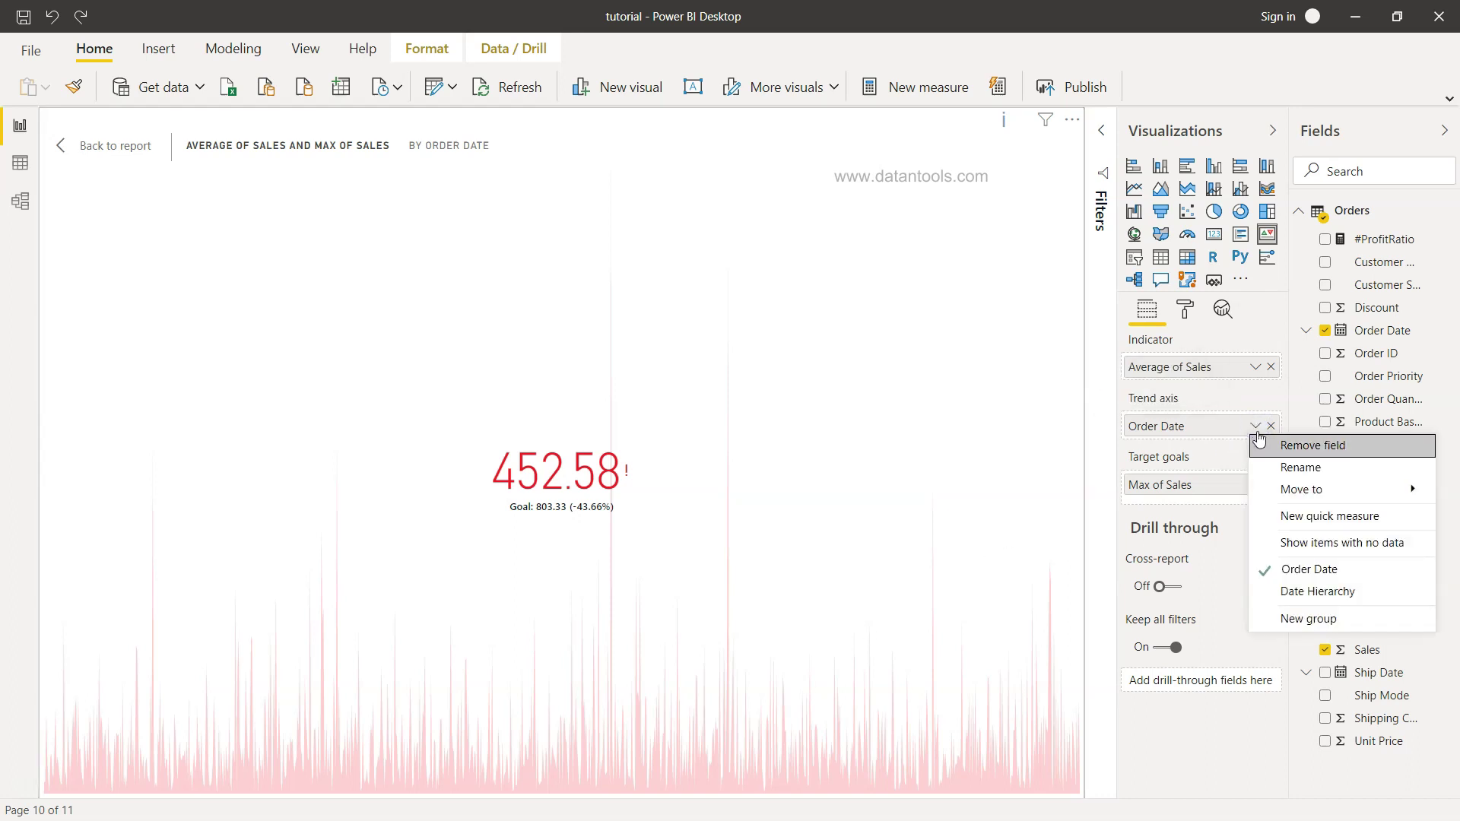
click(1320, 592)
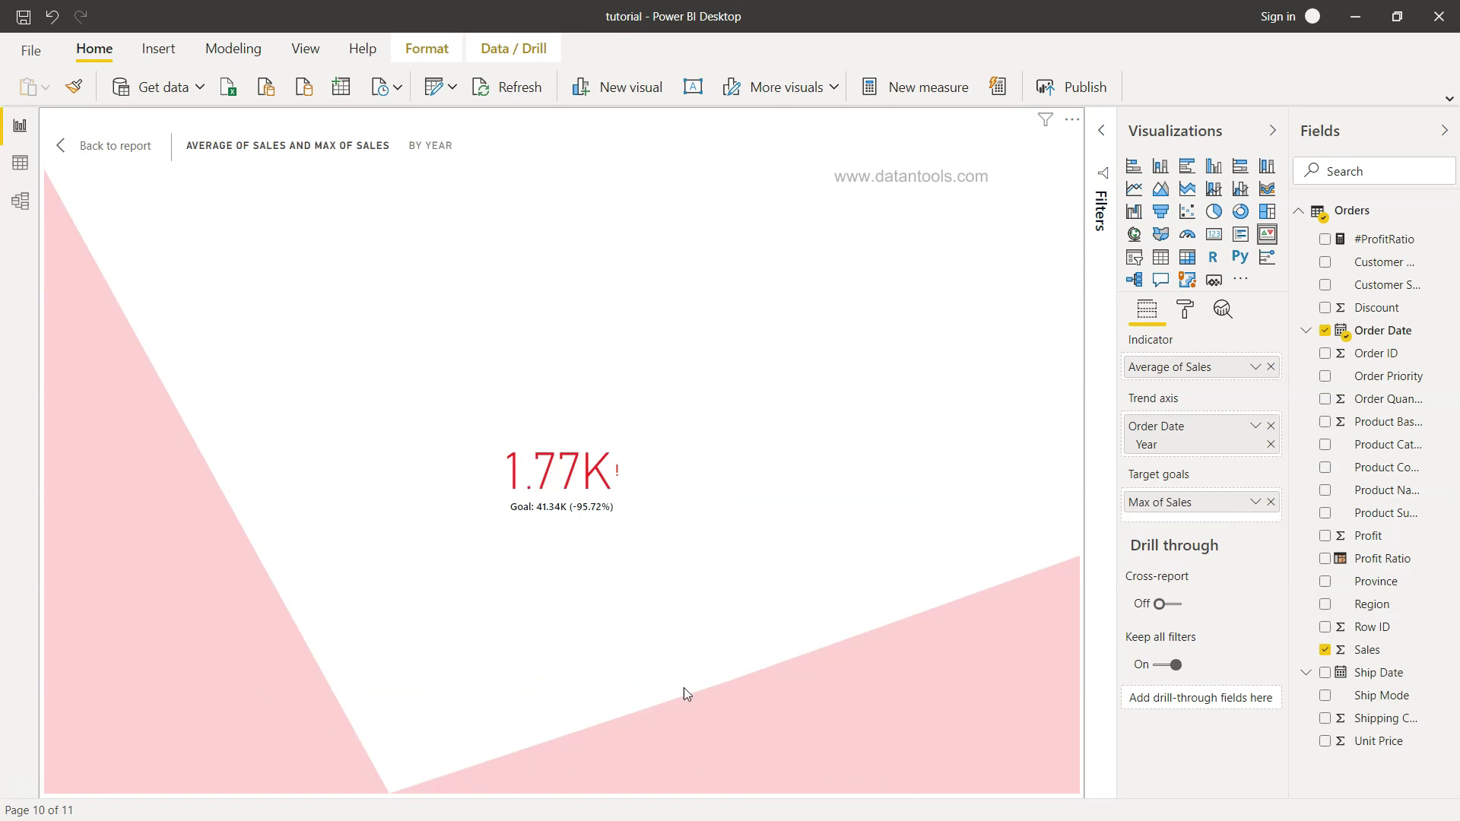
click(1270, 445)
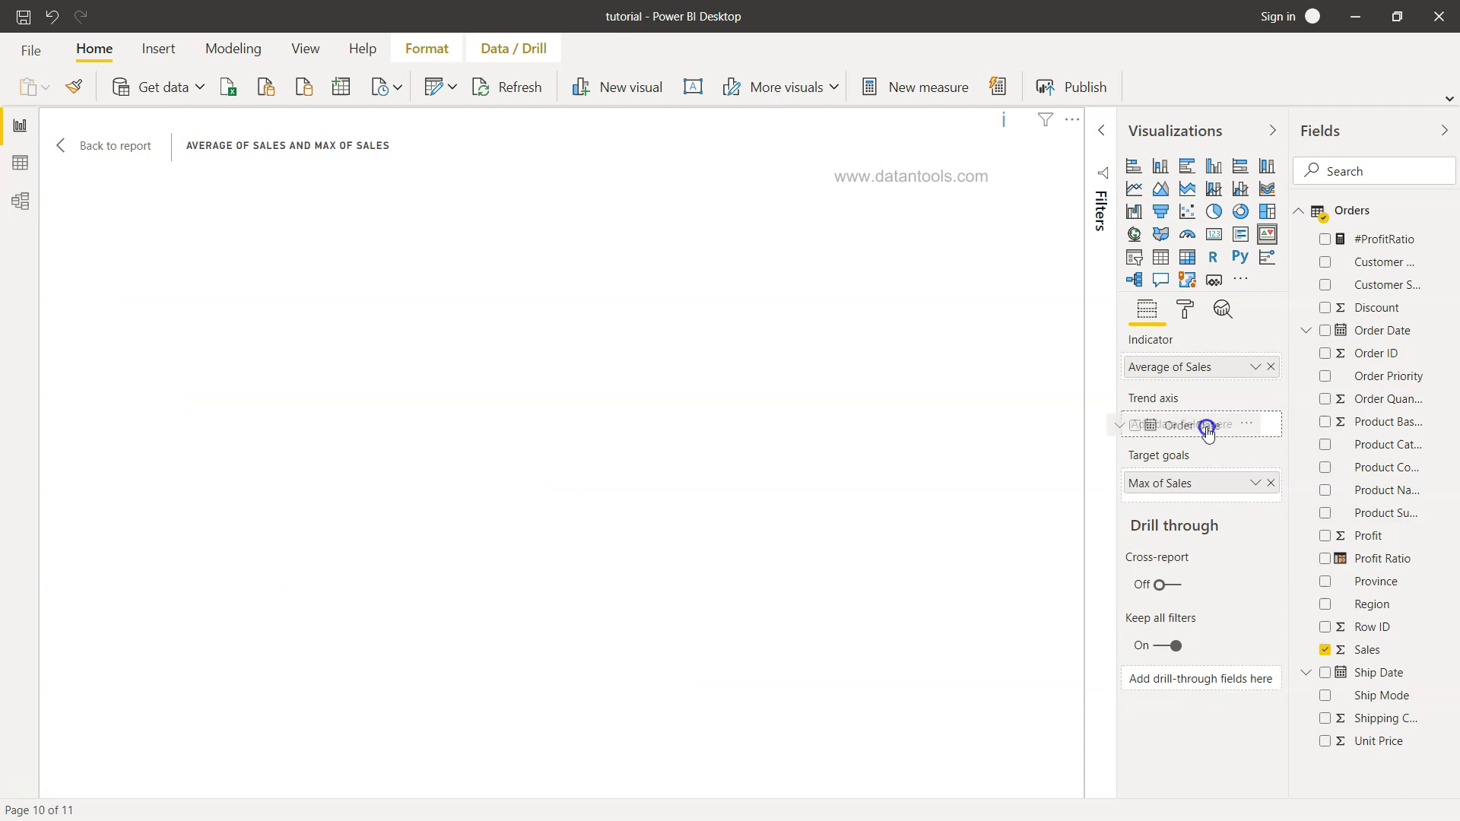
drag(1207, 432, 1206, 428)
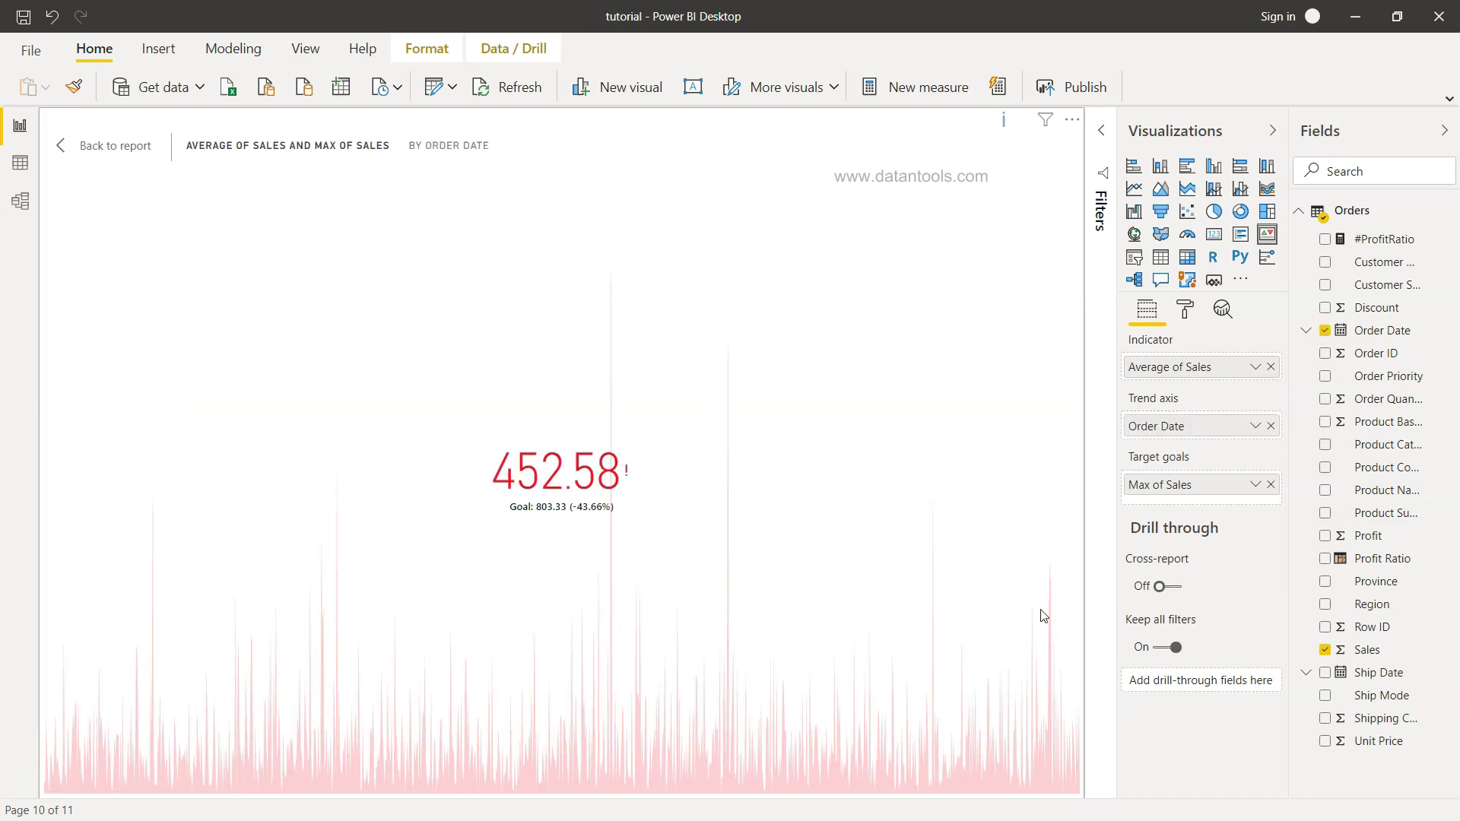
click(1256, 427)
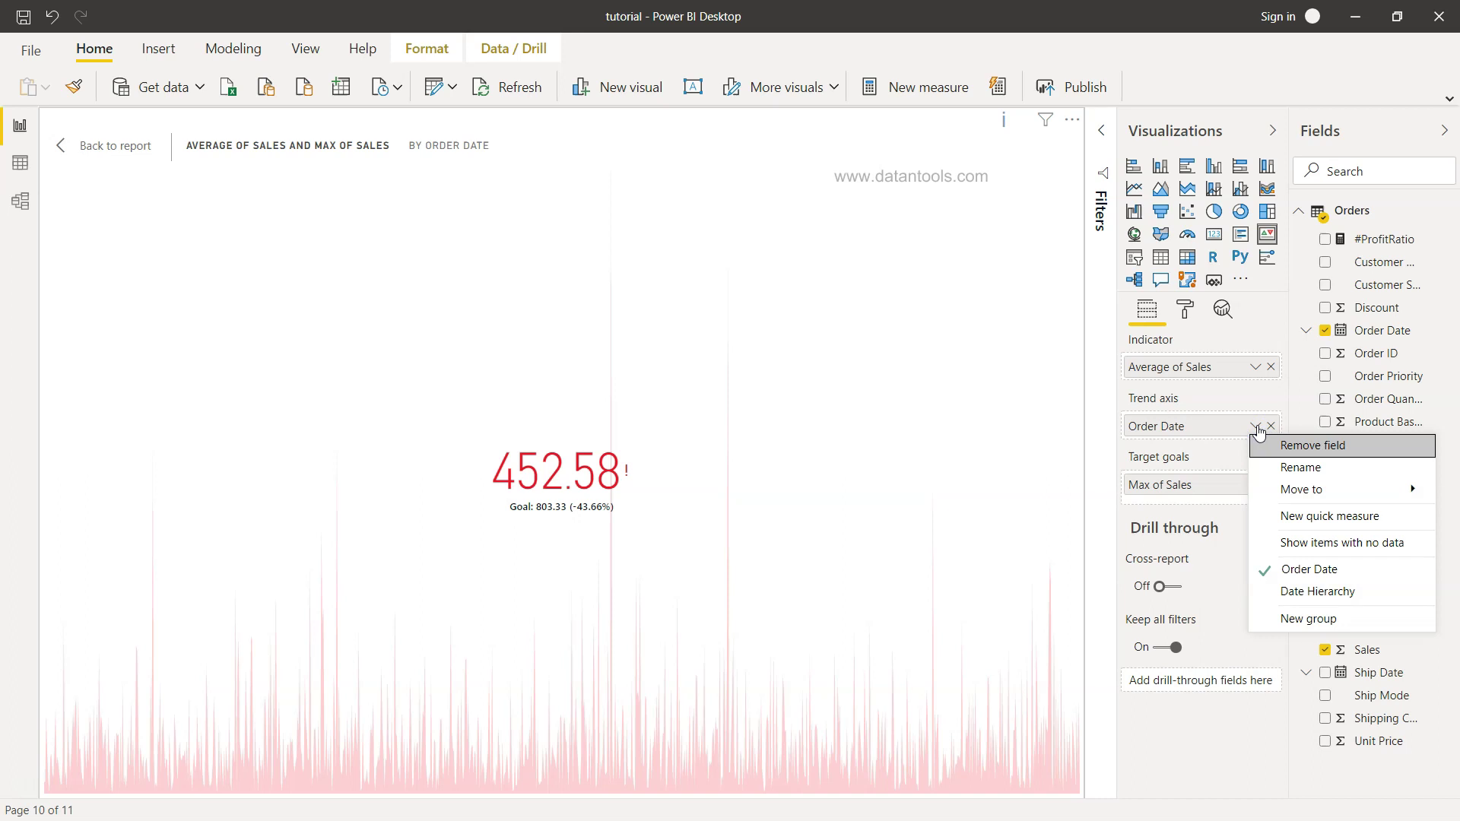
click(904, 559)
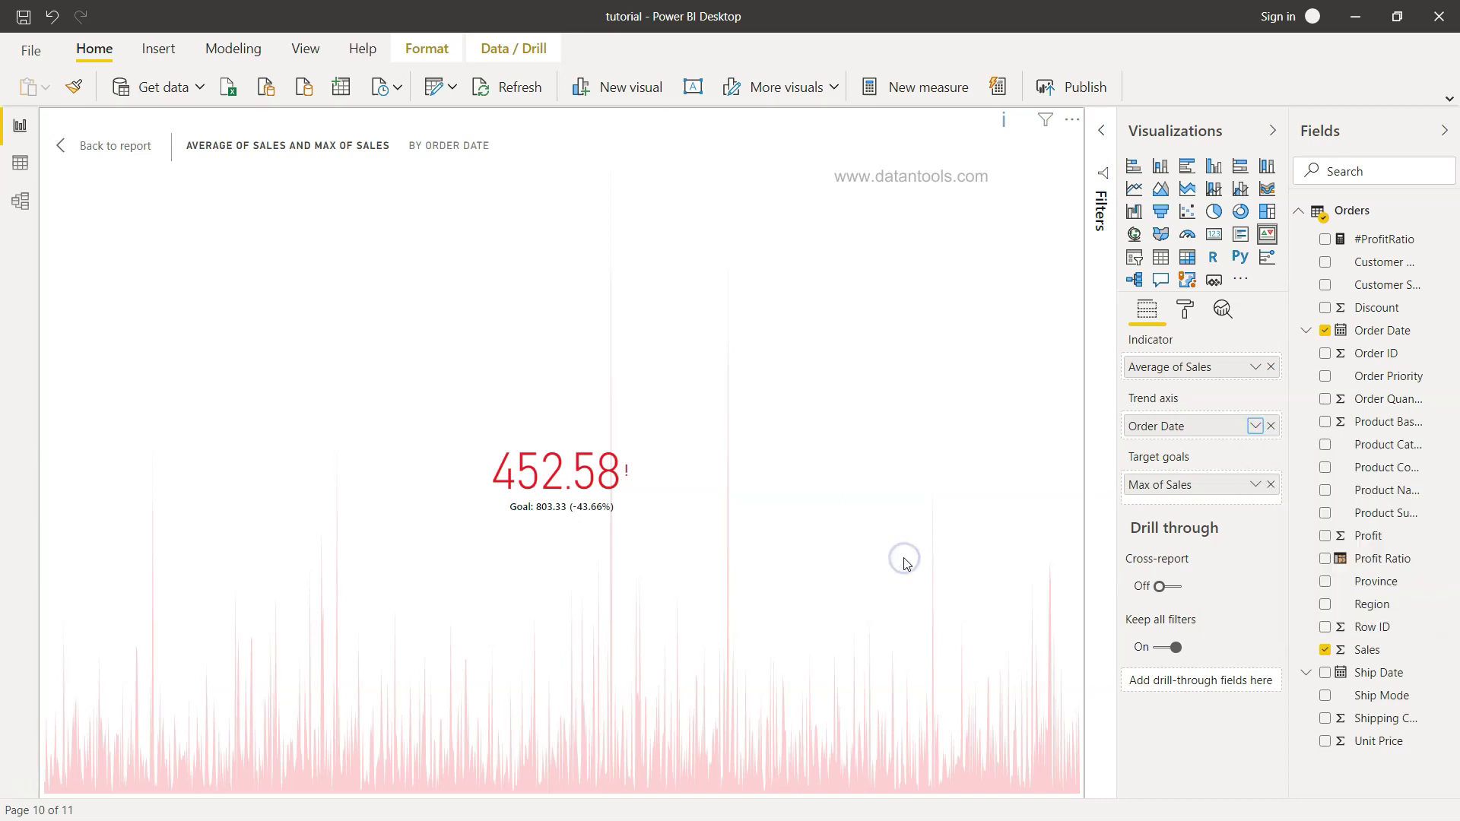
Open the KPI's Indicator formatting, keep Auto display units and adjust decimal places.
click(1190, 316)
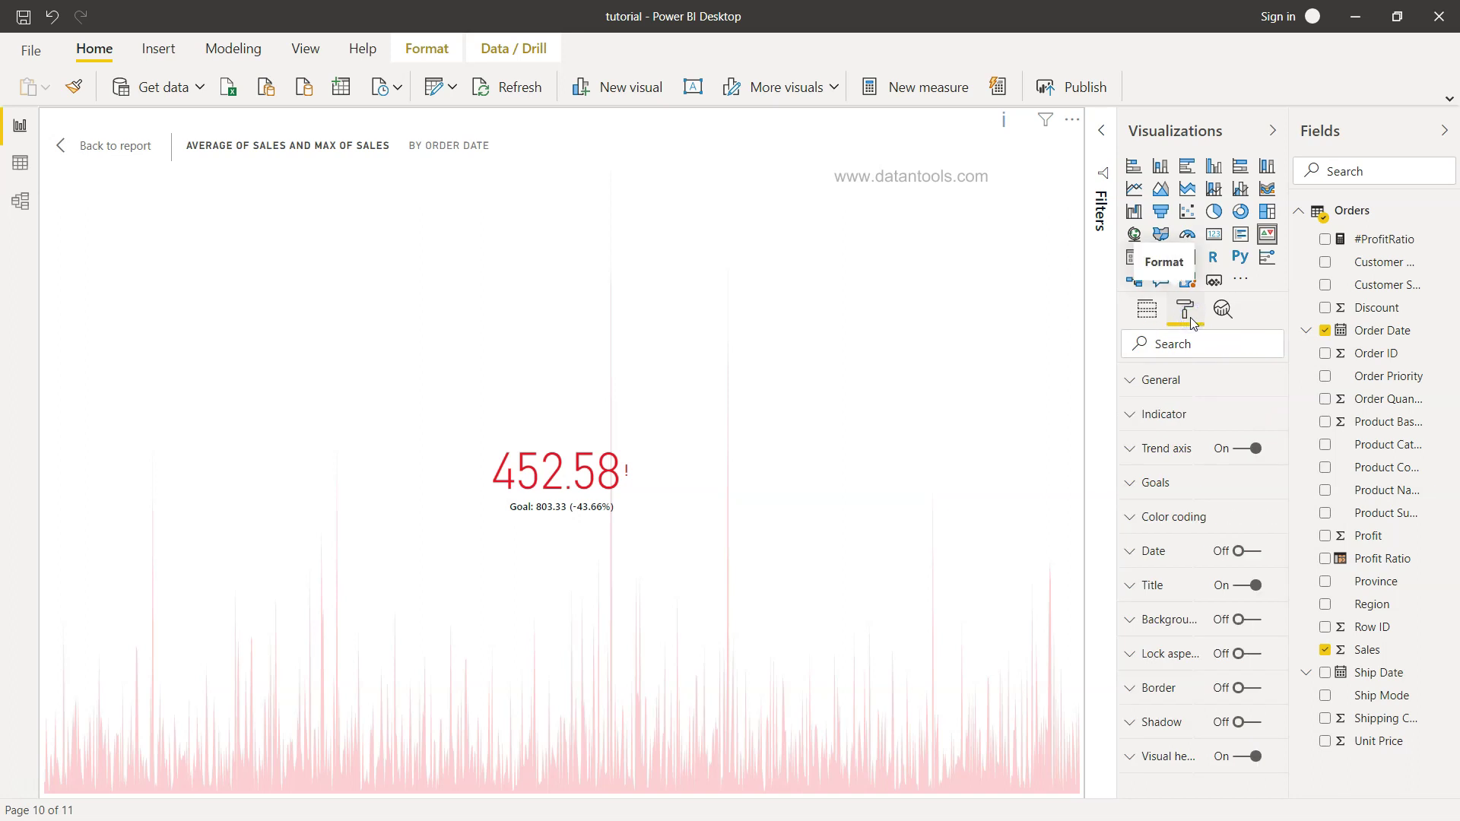
click(1175, 416)
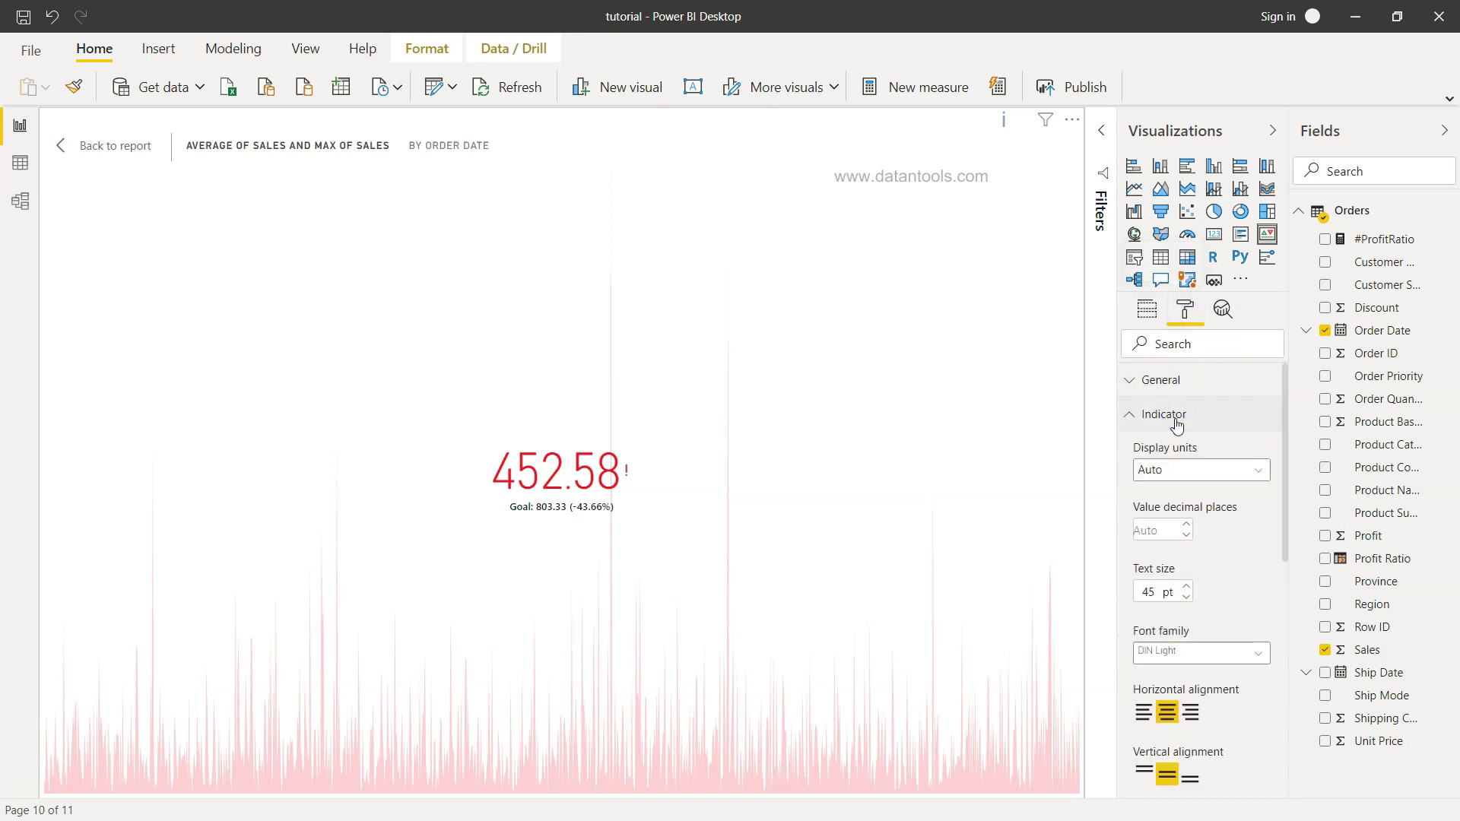
click(1188, 472)
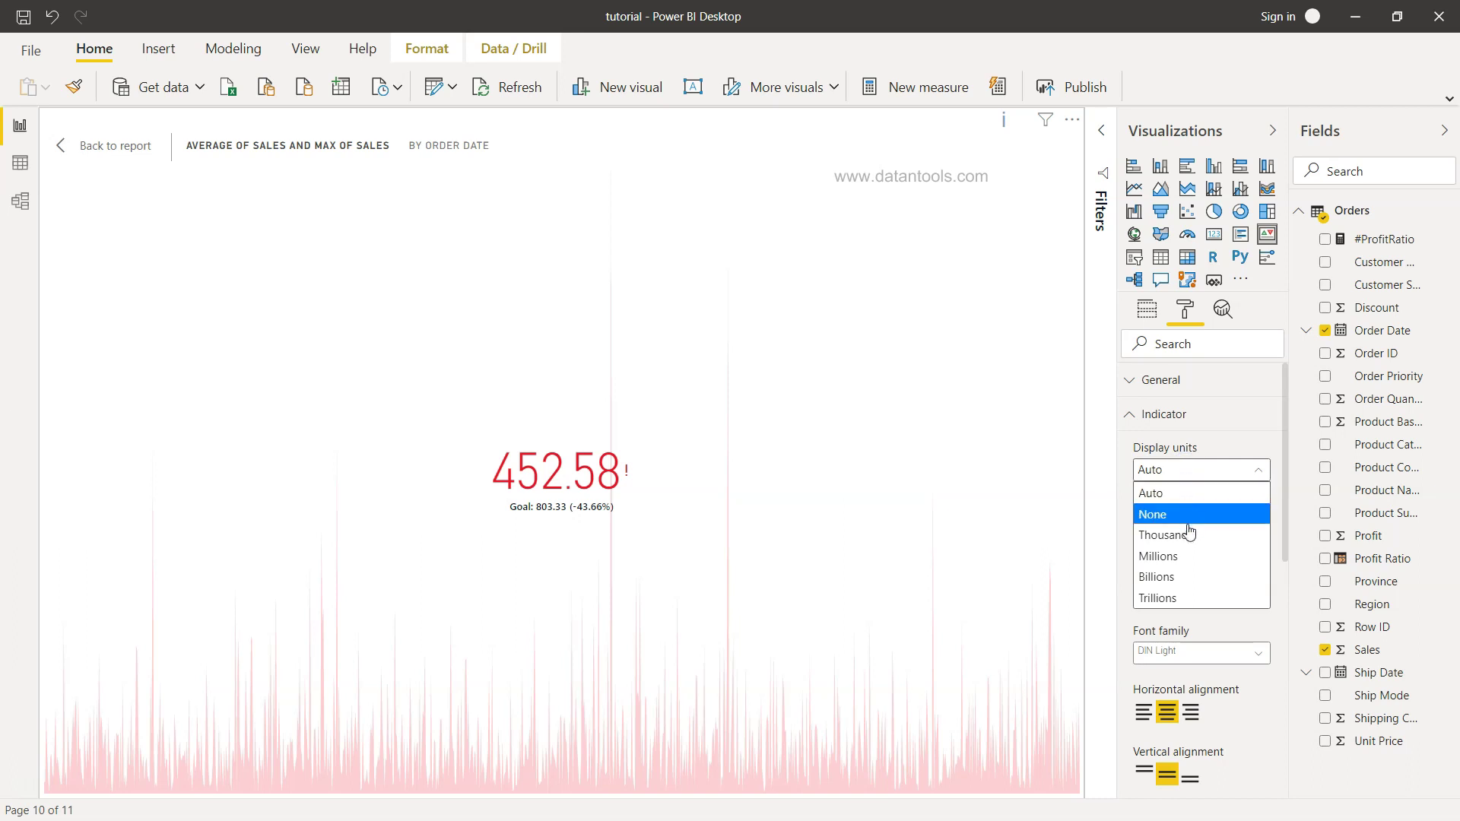
click(1258, 459)
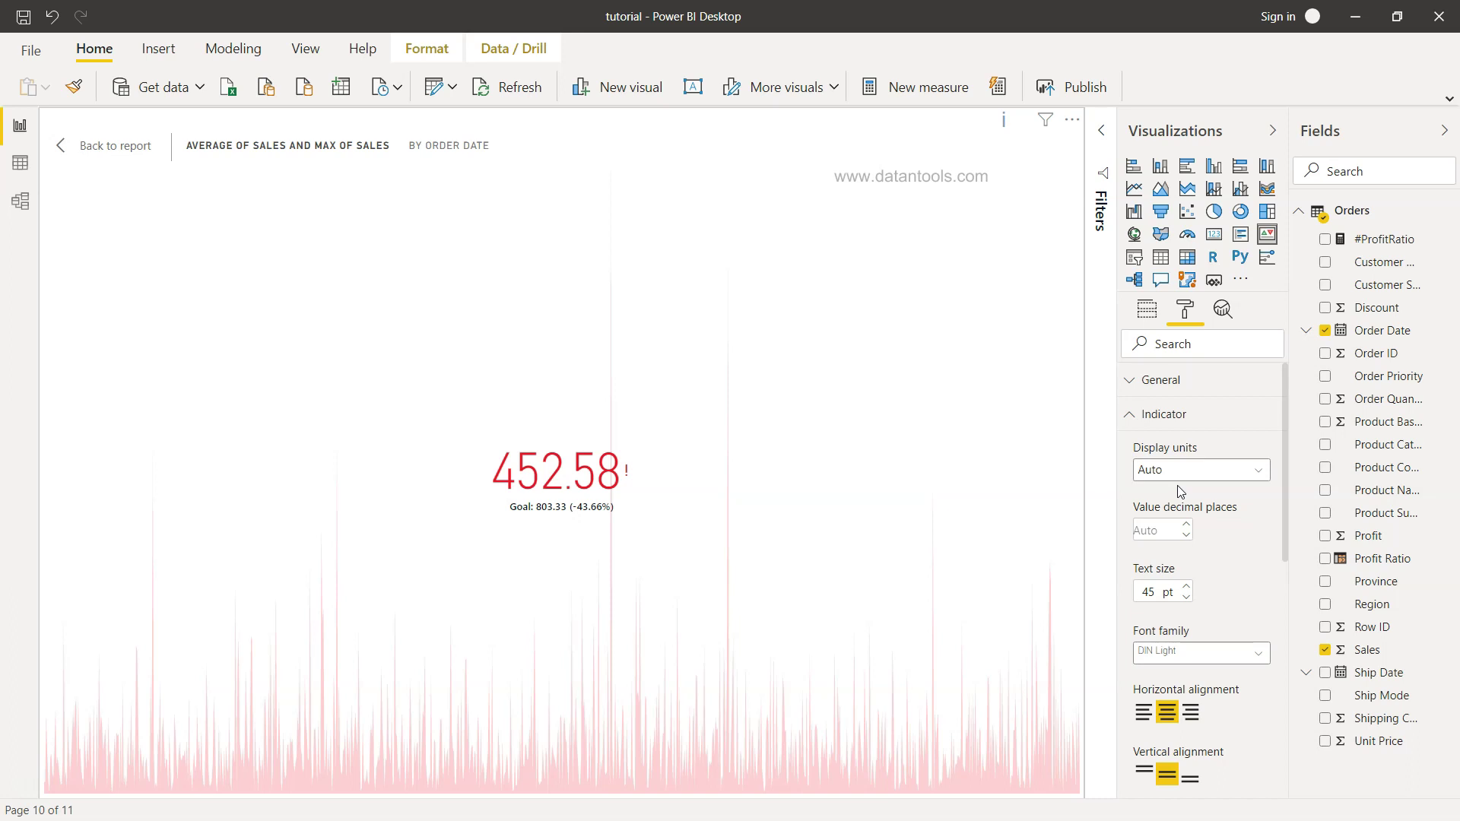
click(1185, 538)
click(1186, 539)
click(1188, 526)
click(1187, 527)
Raise the KPI value text size to 50 pt.
click(1188, 586)
click(1188, 587)
click(1187, 586)
click(1188, 587)
click(1187, 586)
click(1187, 586)
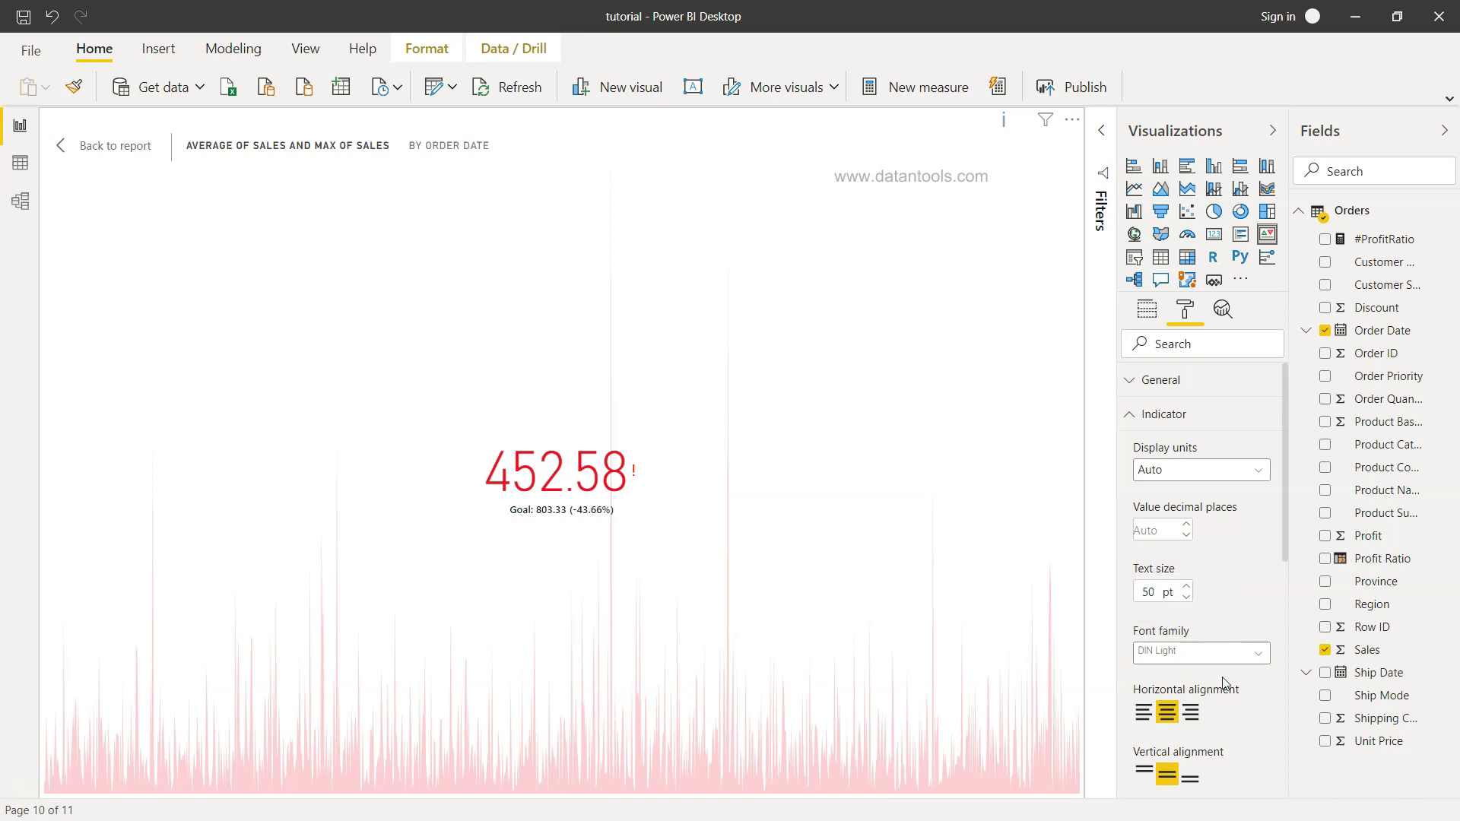
Try the alignment options and settle on centre horizontal and middle vertical alignment.
scroll(1223, 682, down, 2)
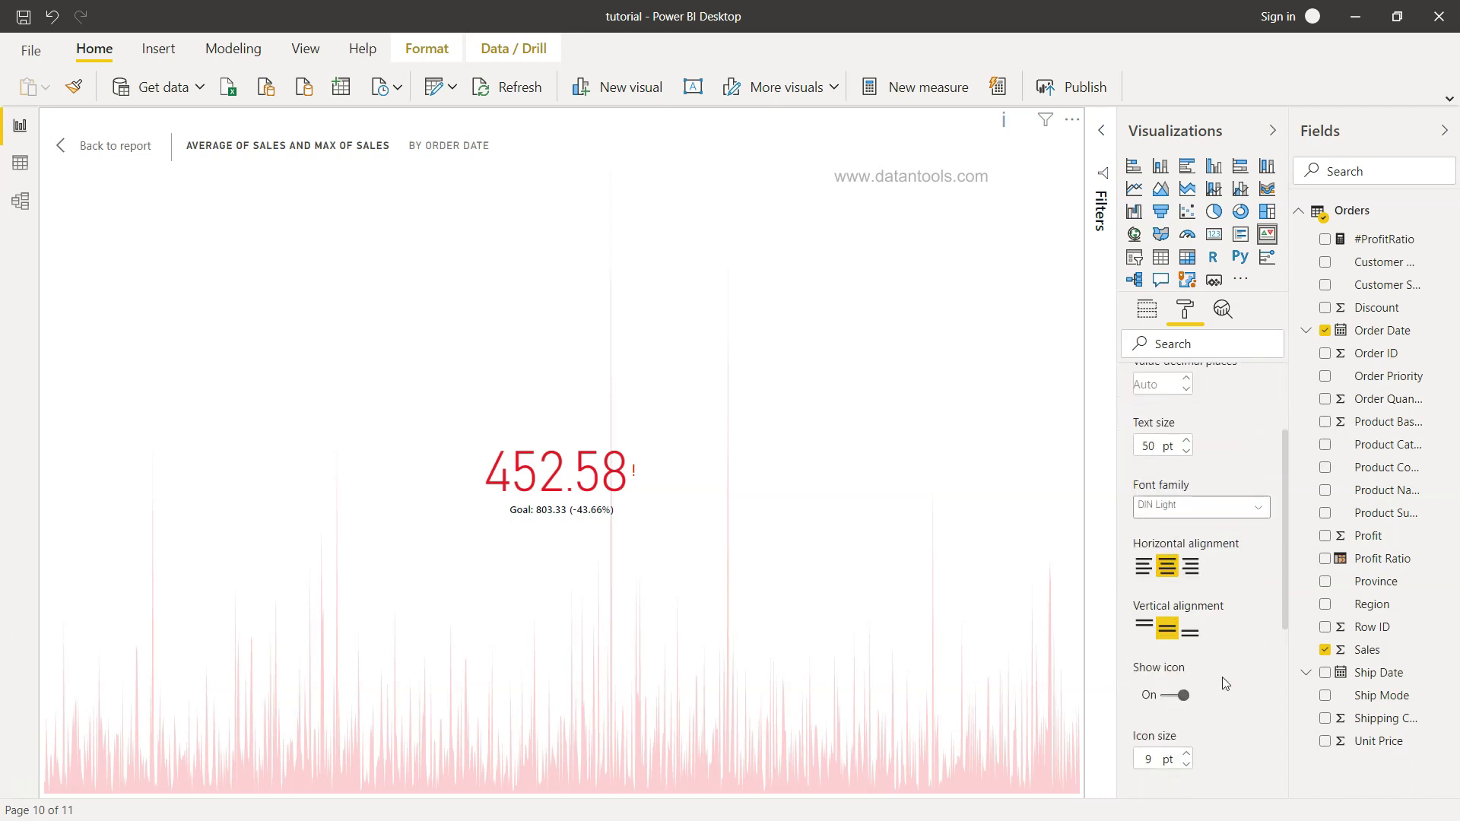
click(1144, 567)
click(1174, 572)
click(1191, 567)
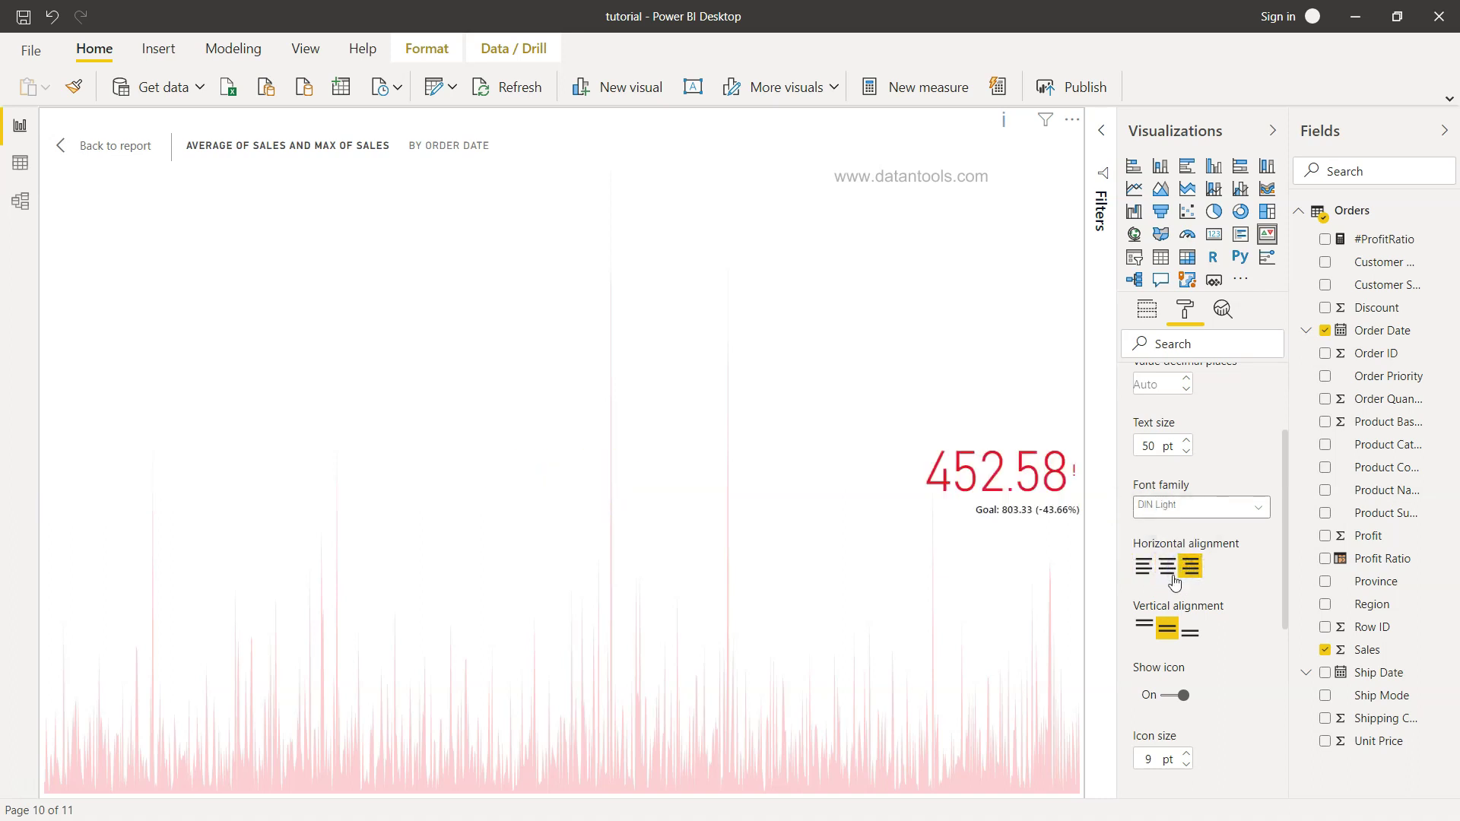
click(1168, 569)
click(1145, 630)
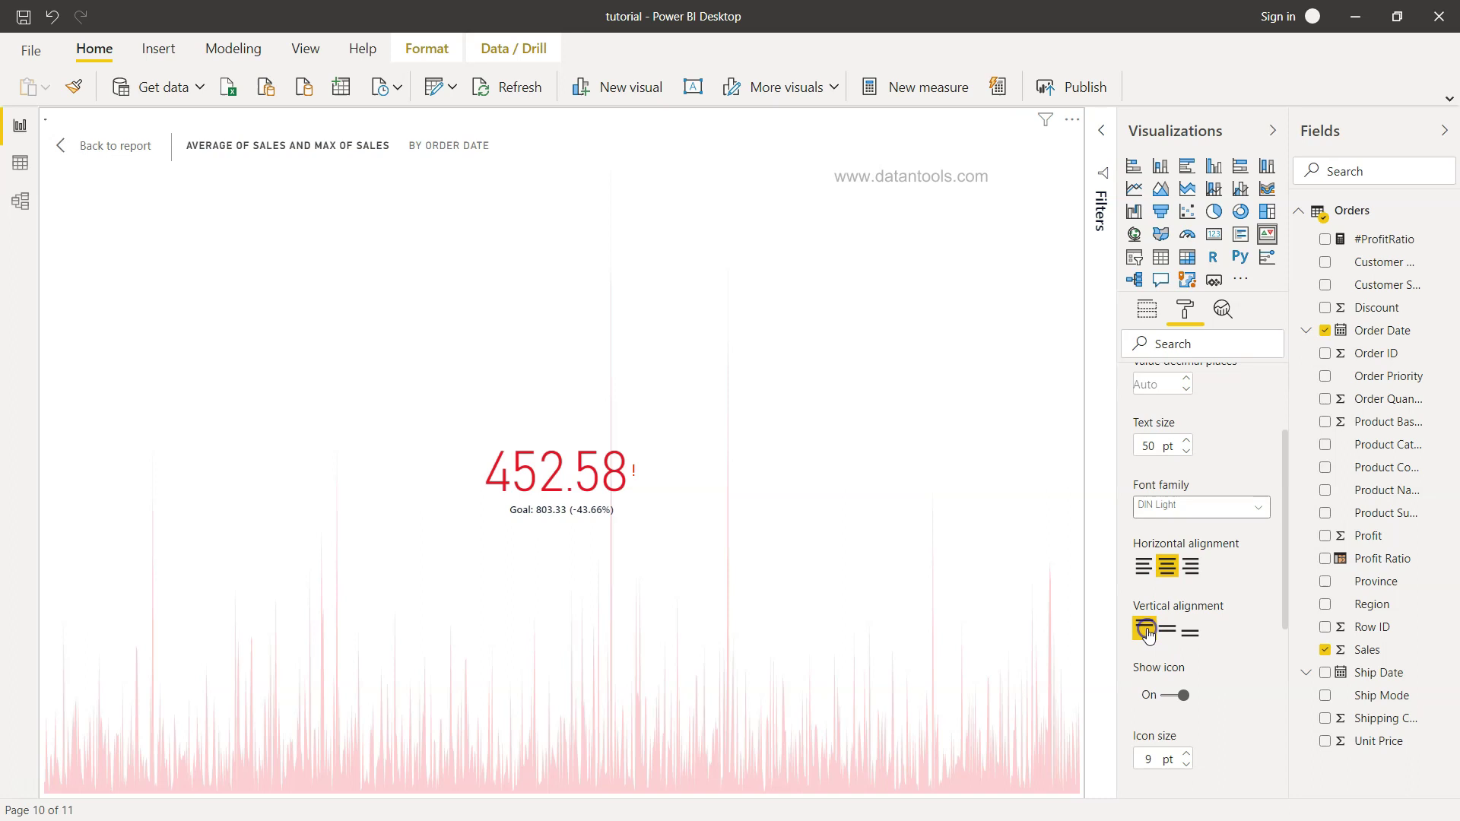
click(1167, 630)
click(1188, 633)
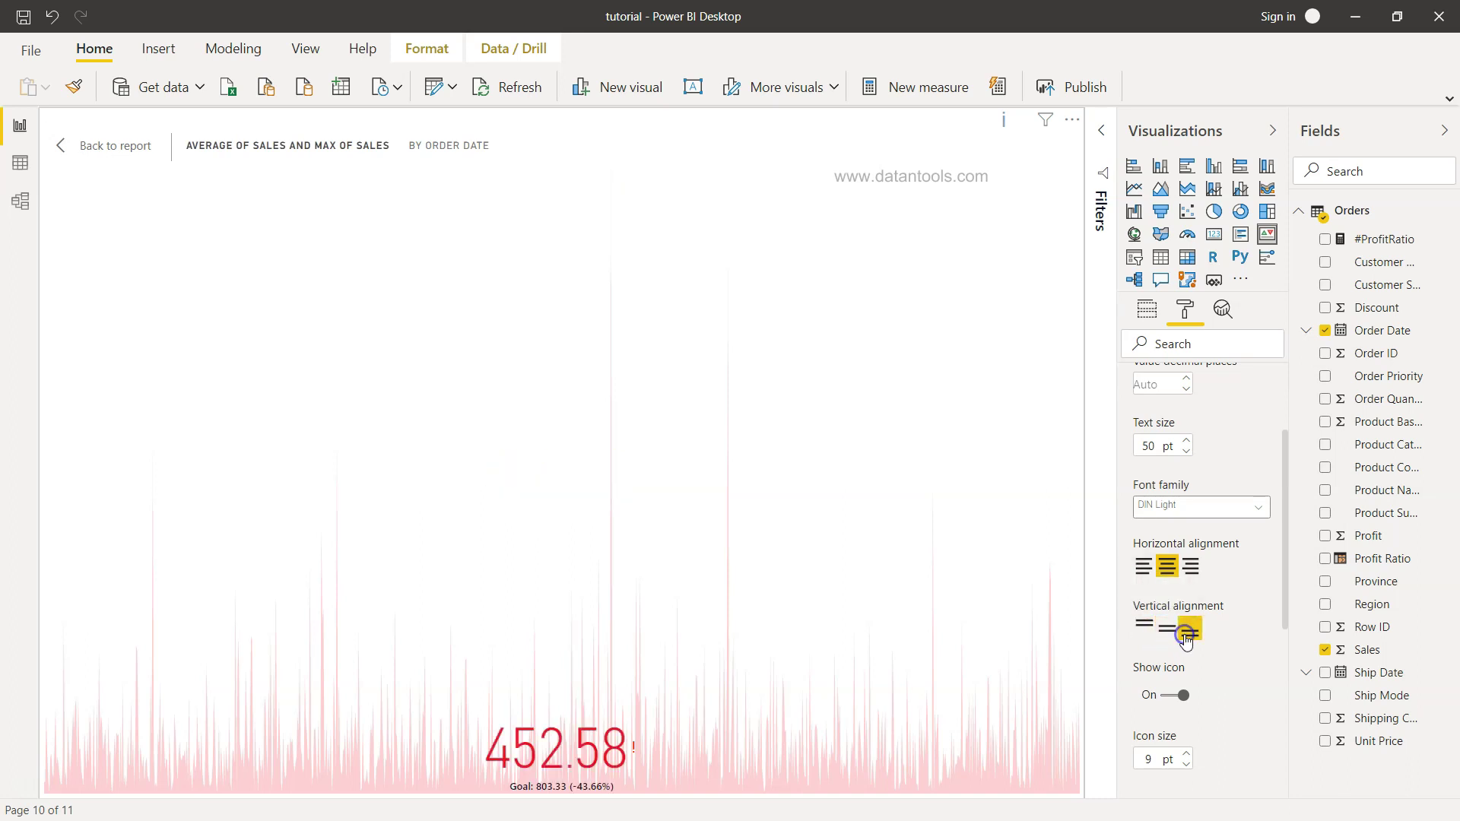
click(1167, 629)
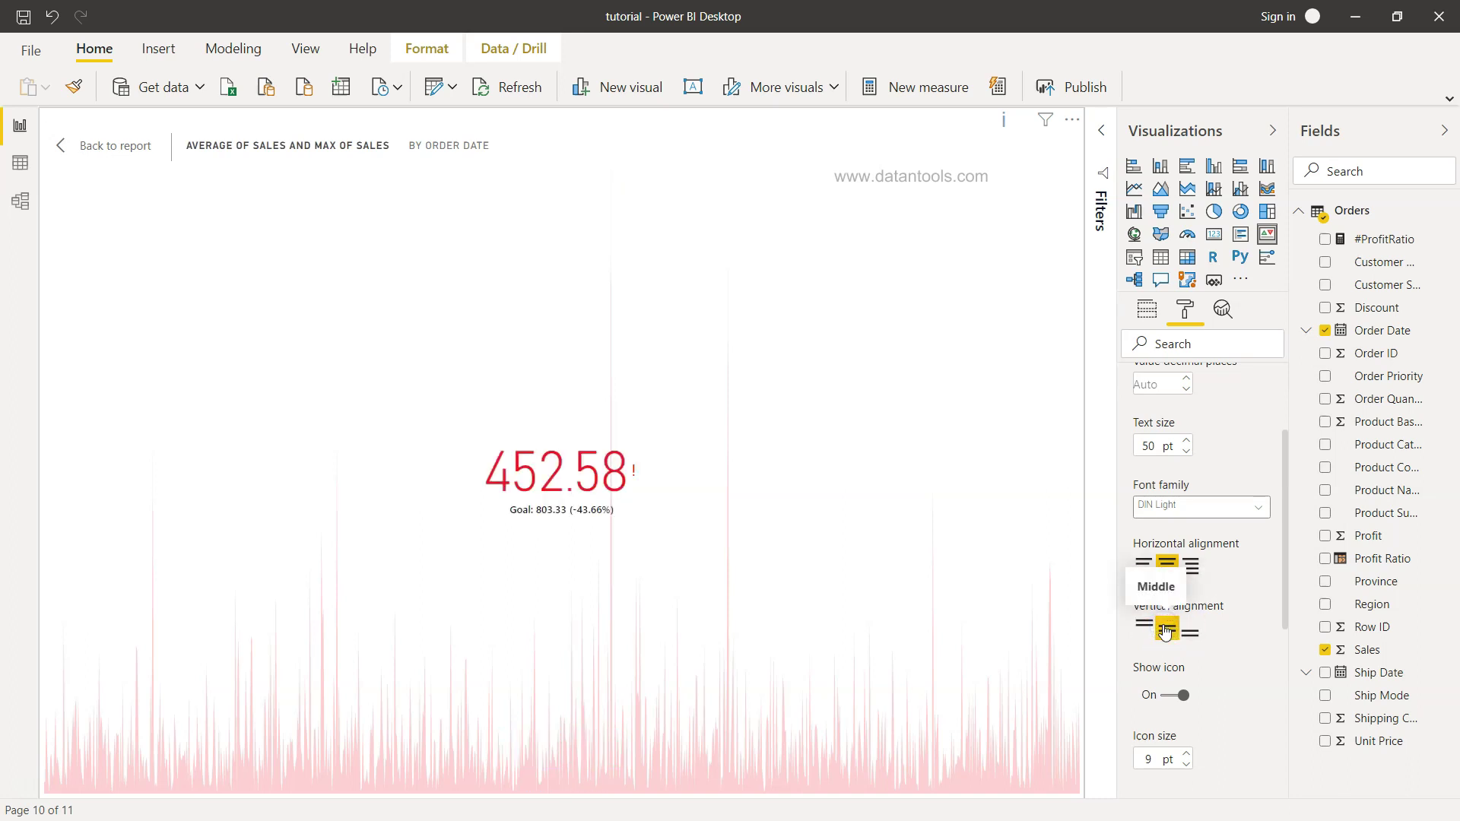
Enlarge the KPI's warning icon to 18 pt.
scroll(1166, 631, down, 3)
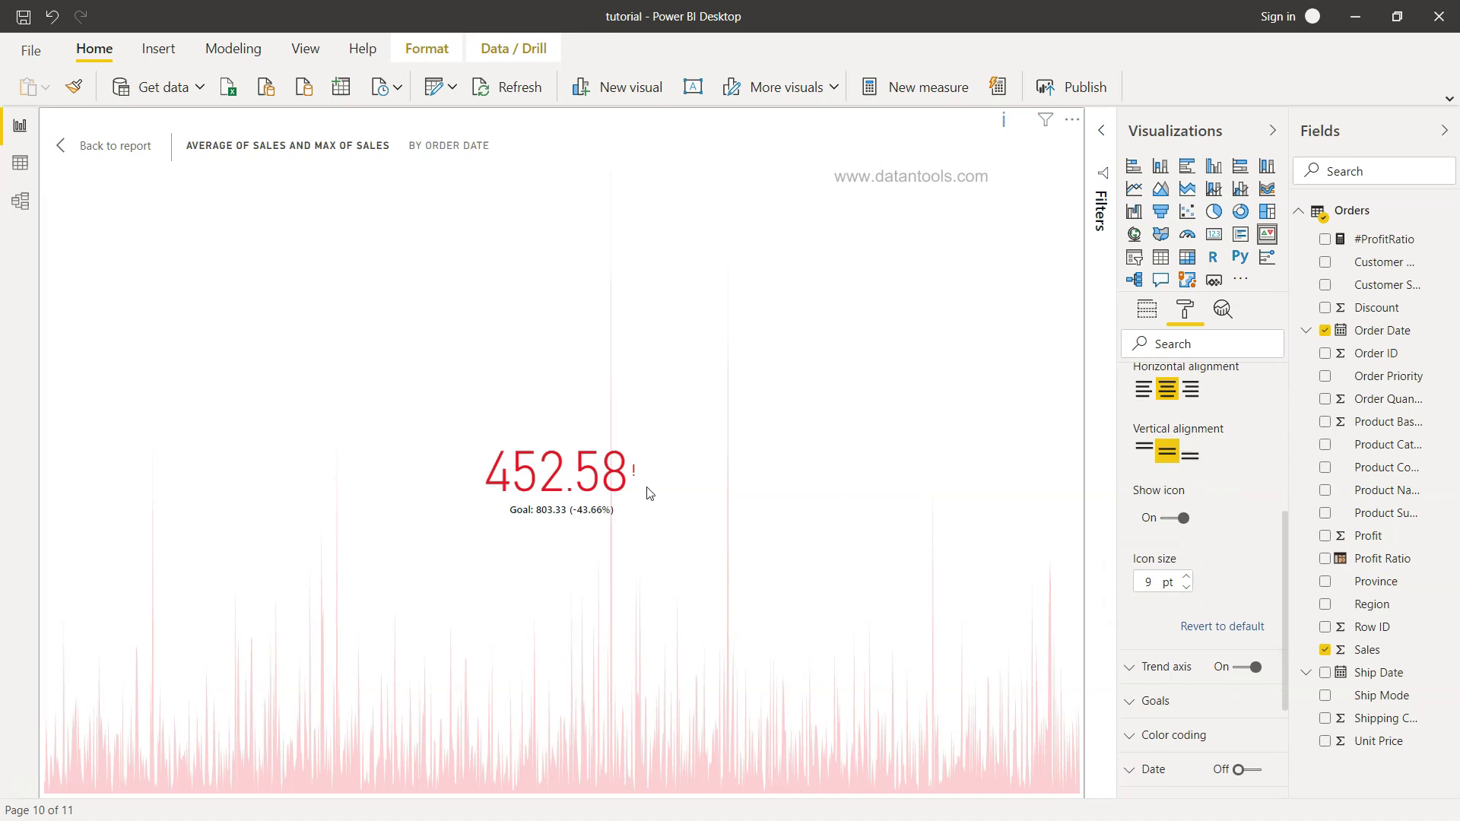
scroll(1181, 536, down, 1)
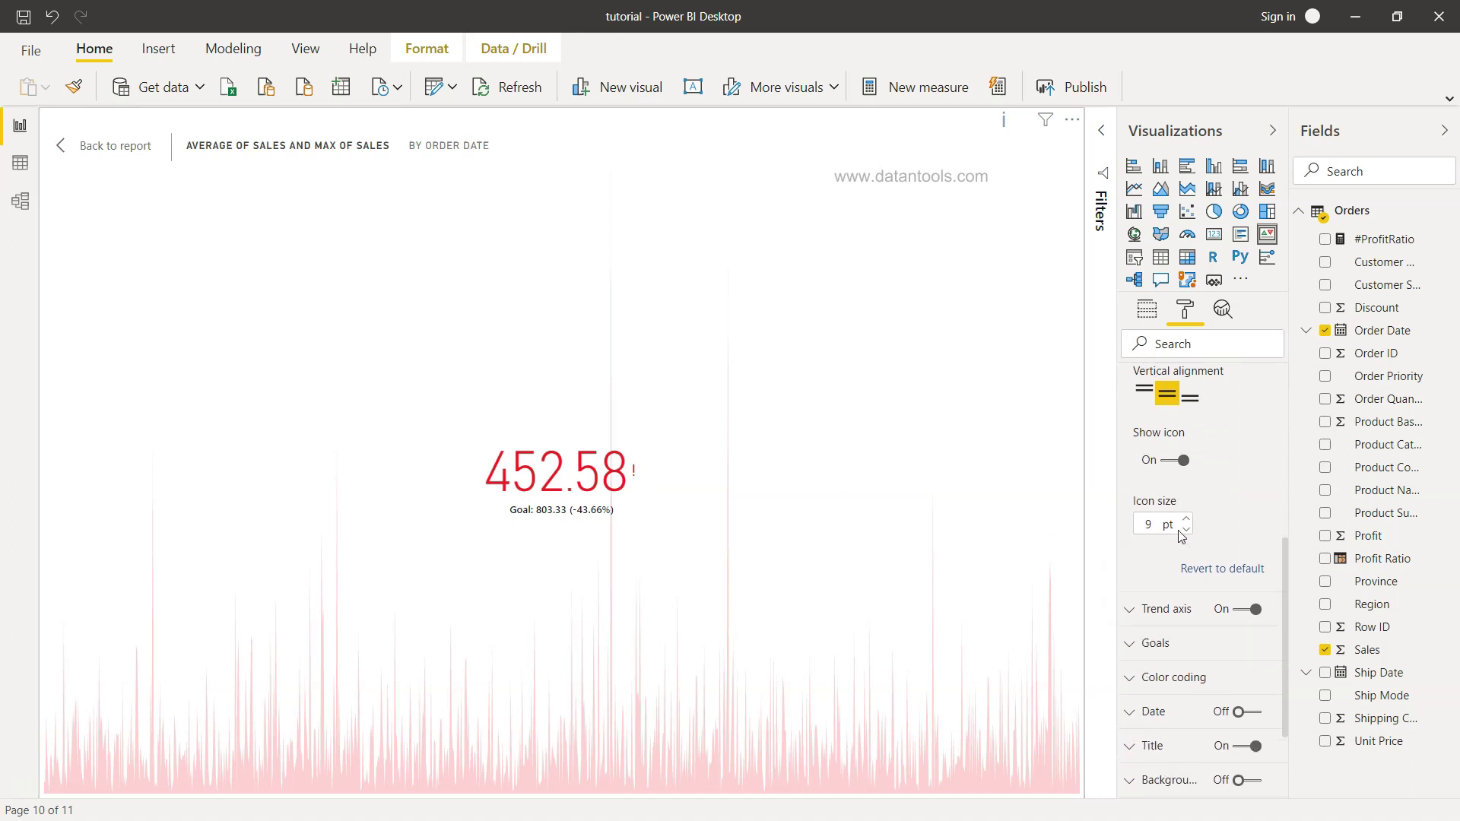
click(1188, 504)
click(1188, 504)
click(1187, 504)
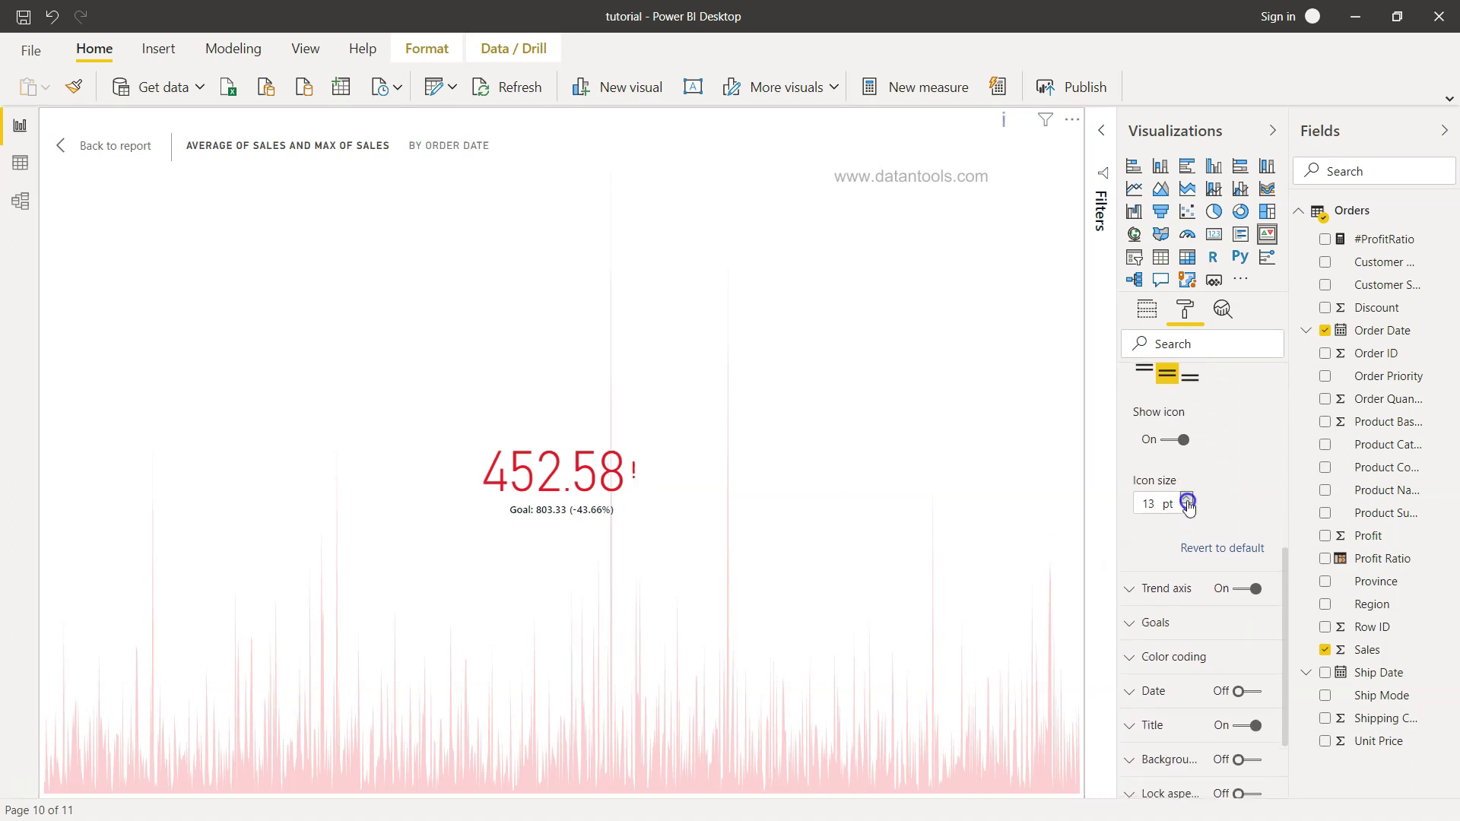
click(1187, 503)
click(1187, 504)
click(1188, 503)
click(1188, 504)
click(1188, 503)
click(1188, 503)
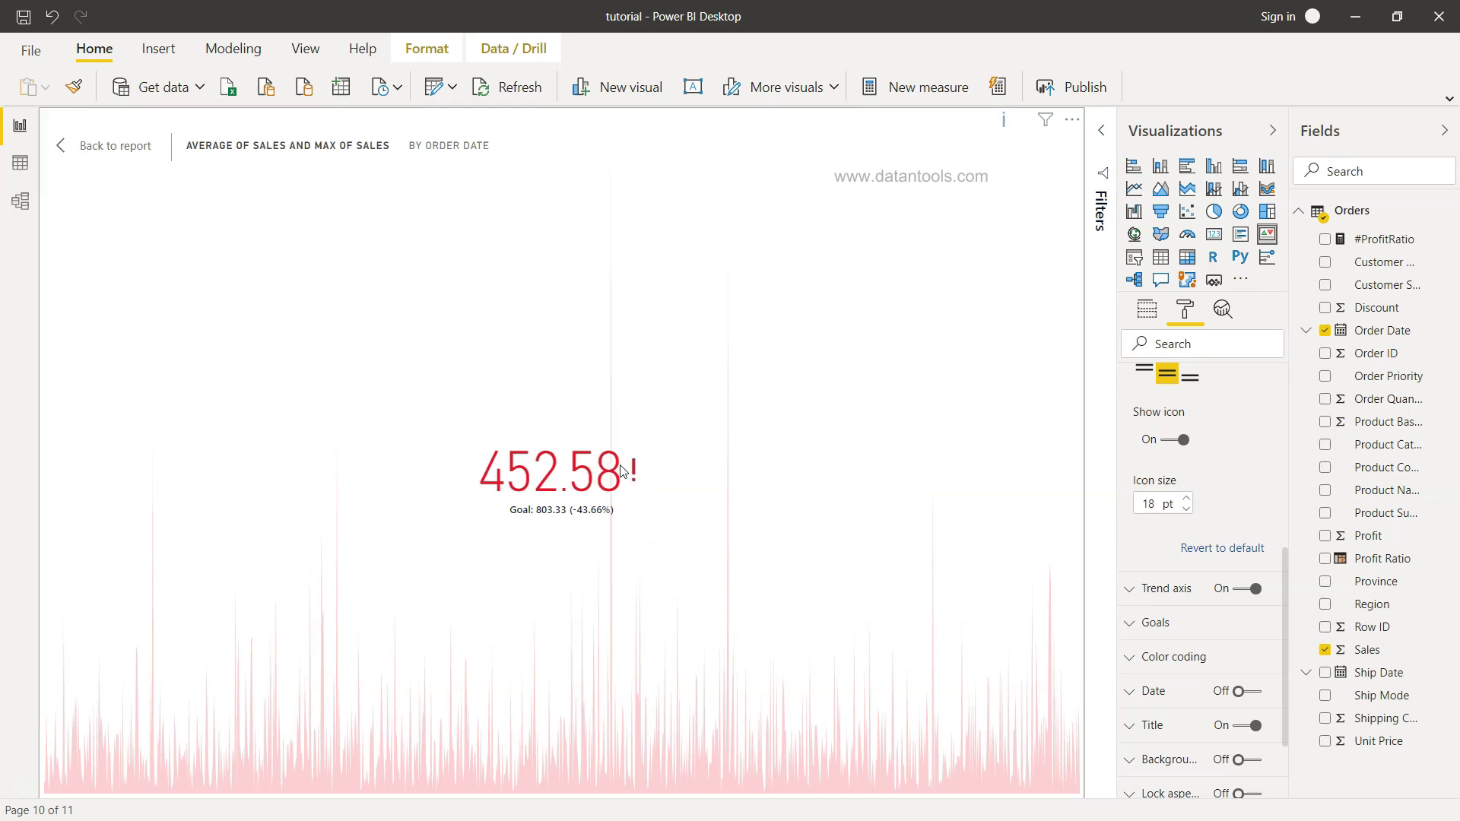
Raise the trend axis transparency to 23% to fade the background chart.
click(1144, 590)
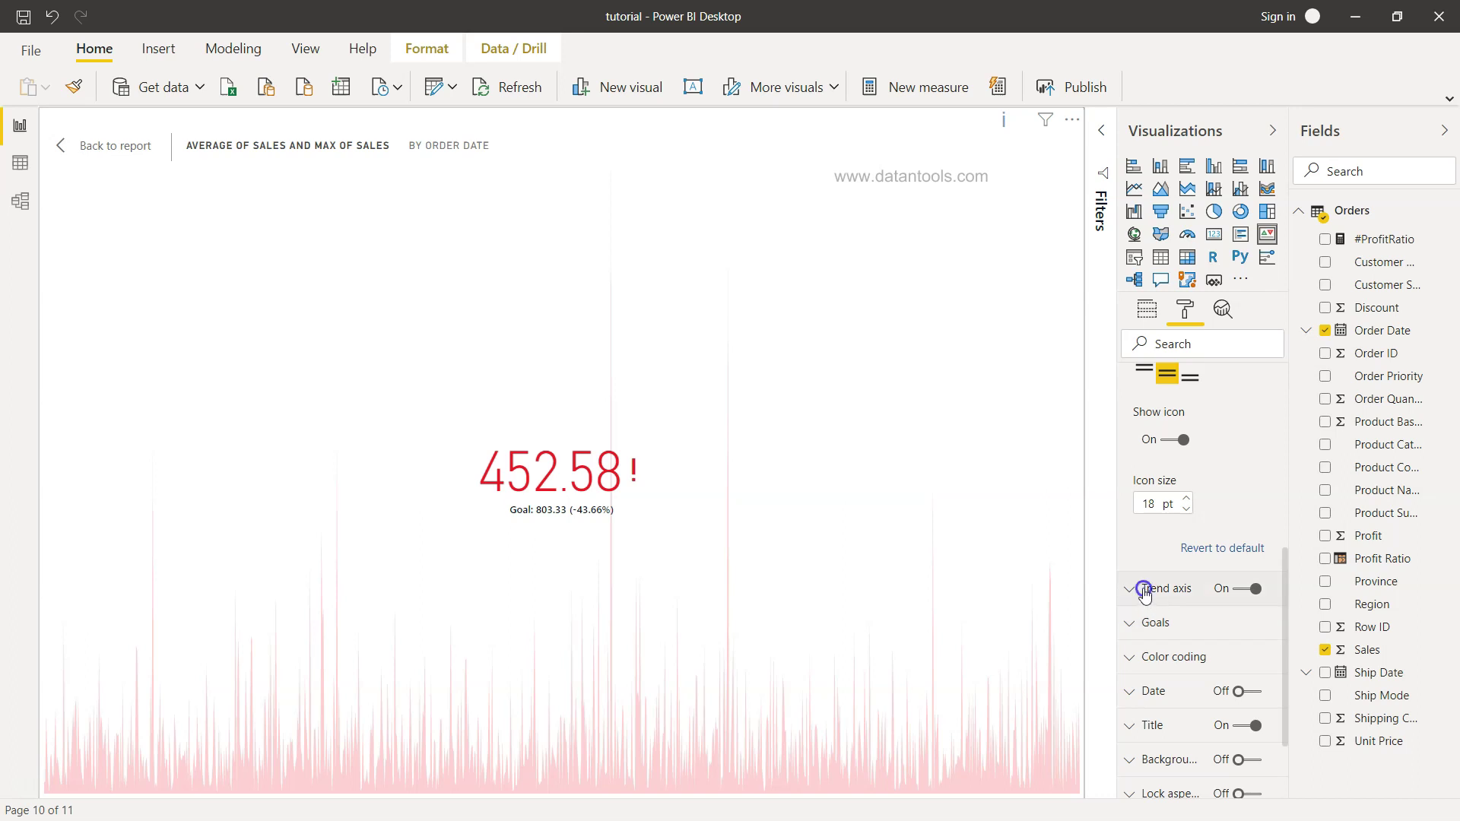
scroll(1148, 601, down, 2)
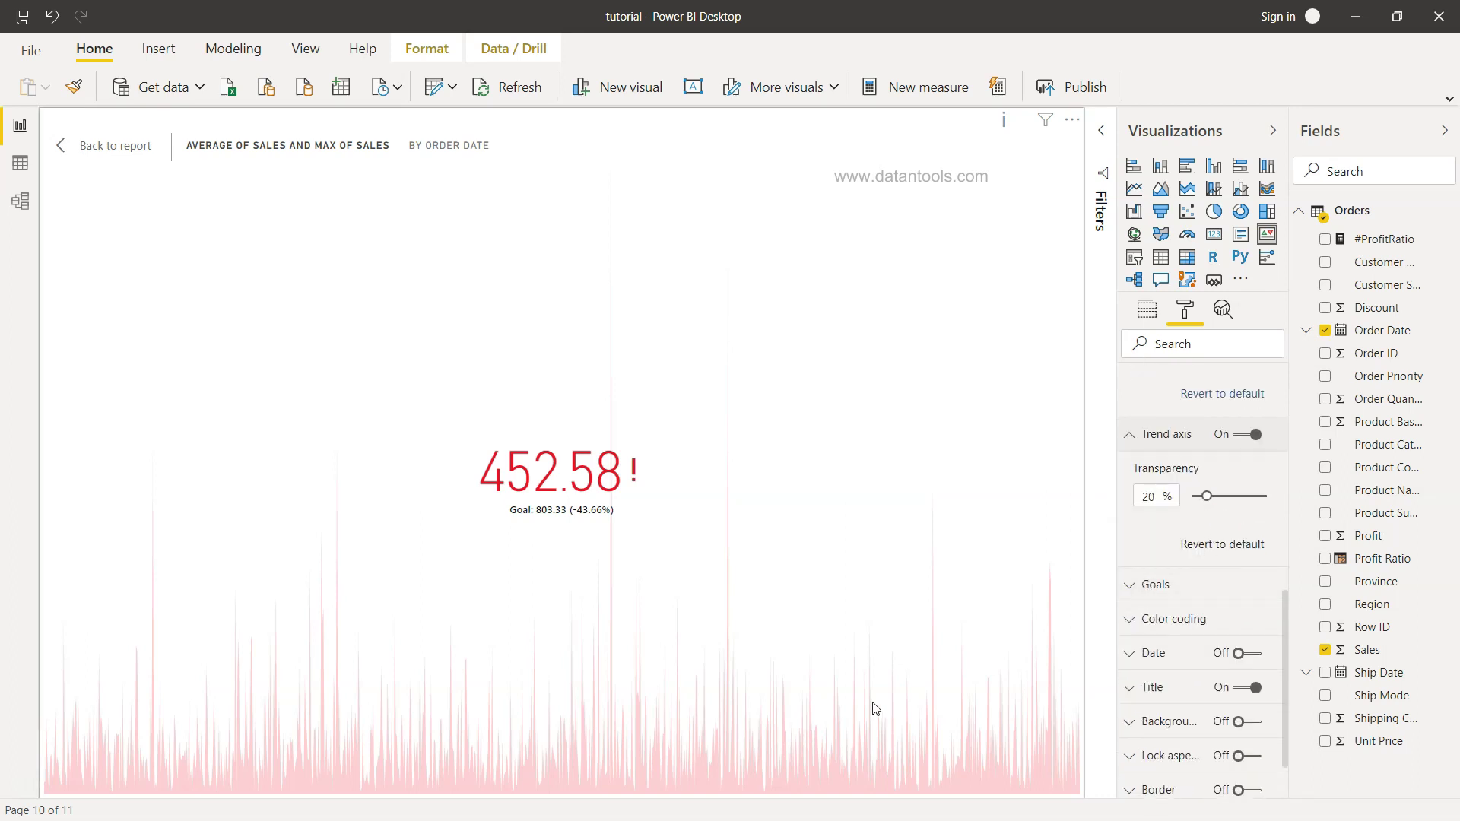
mouse_move(1210, 498)
mouse_down()
mouse_move(1222, 496)
mouse_move(1209, 497)
mouse_up()
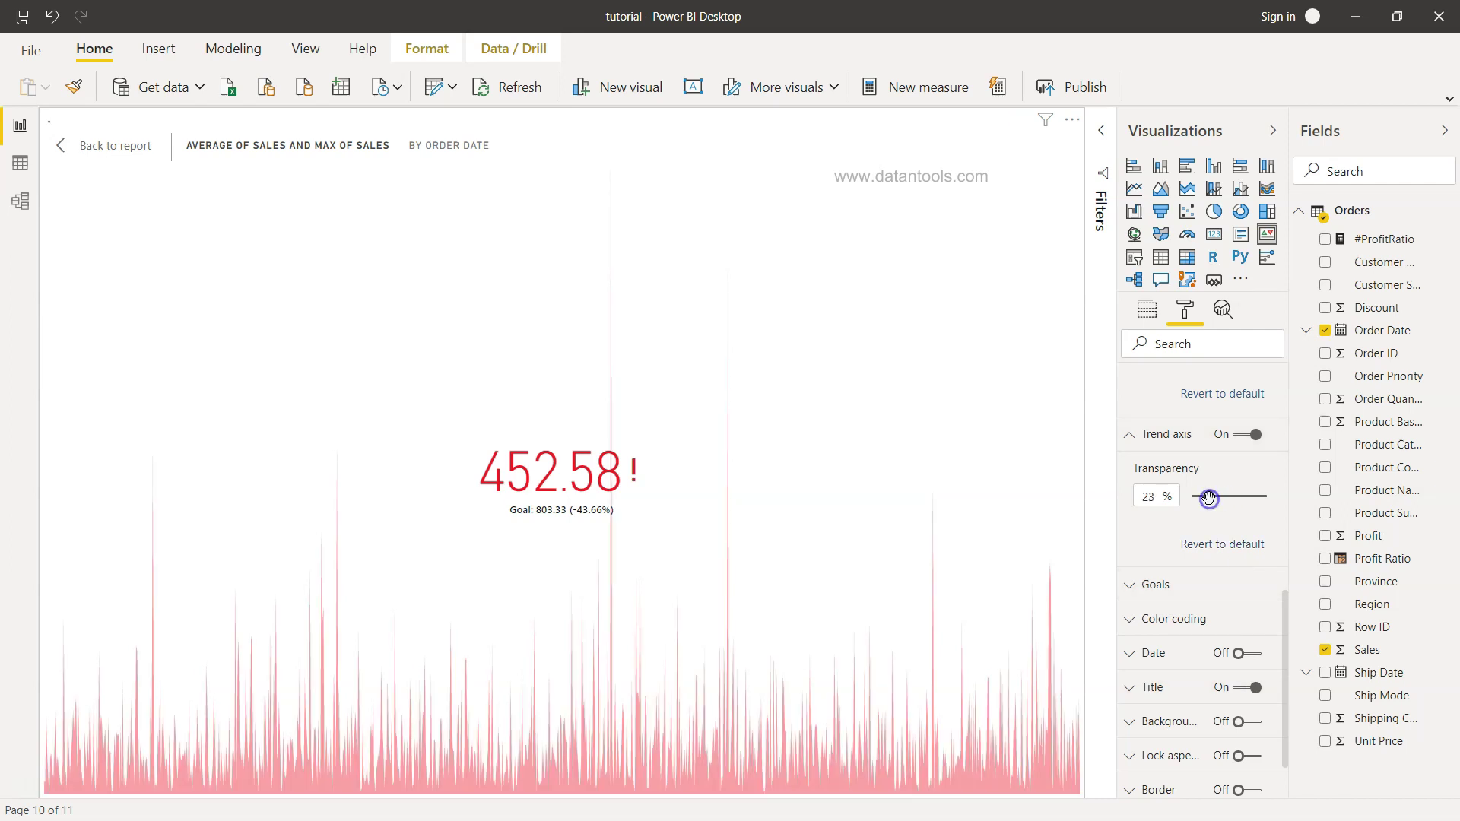
In Goals, keep the 'Goal' label and leave the distance percentage shown after toggling it.
click(1133, 585)
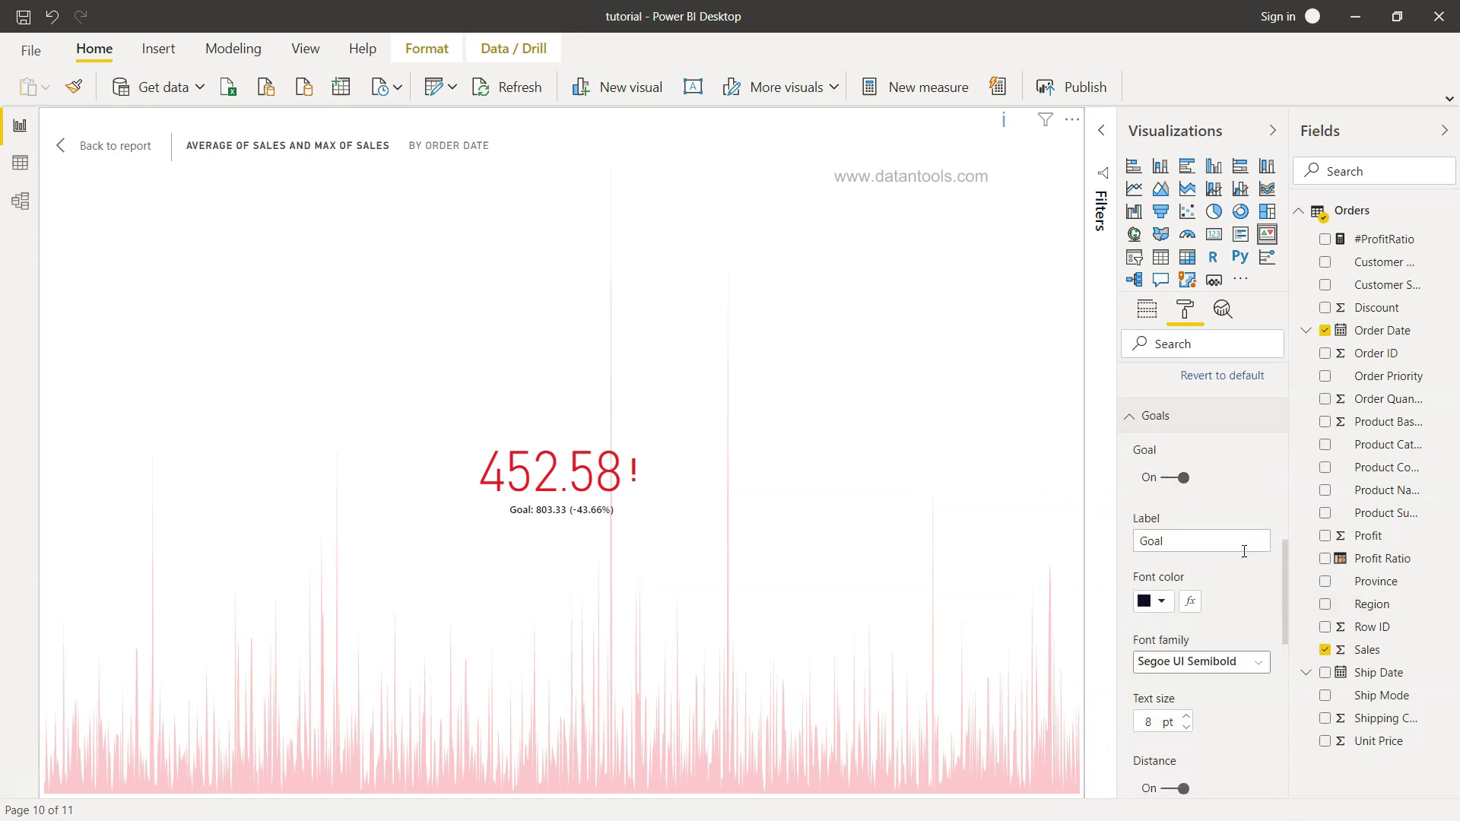
double_click(1196, 548)
click(1238, 603)
scroll(1242, 606, down, 3)
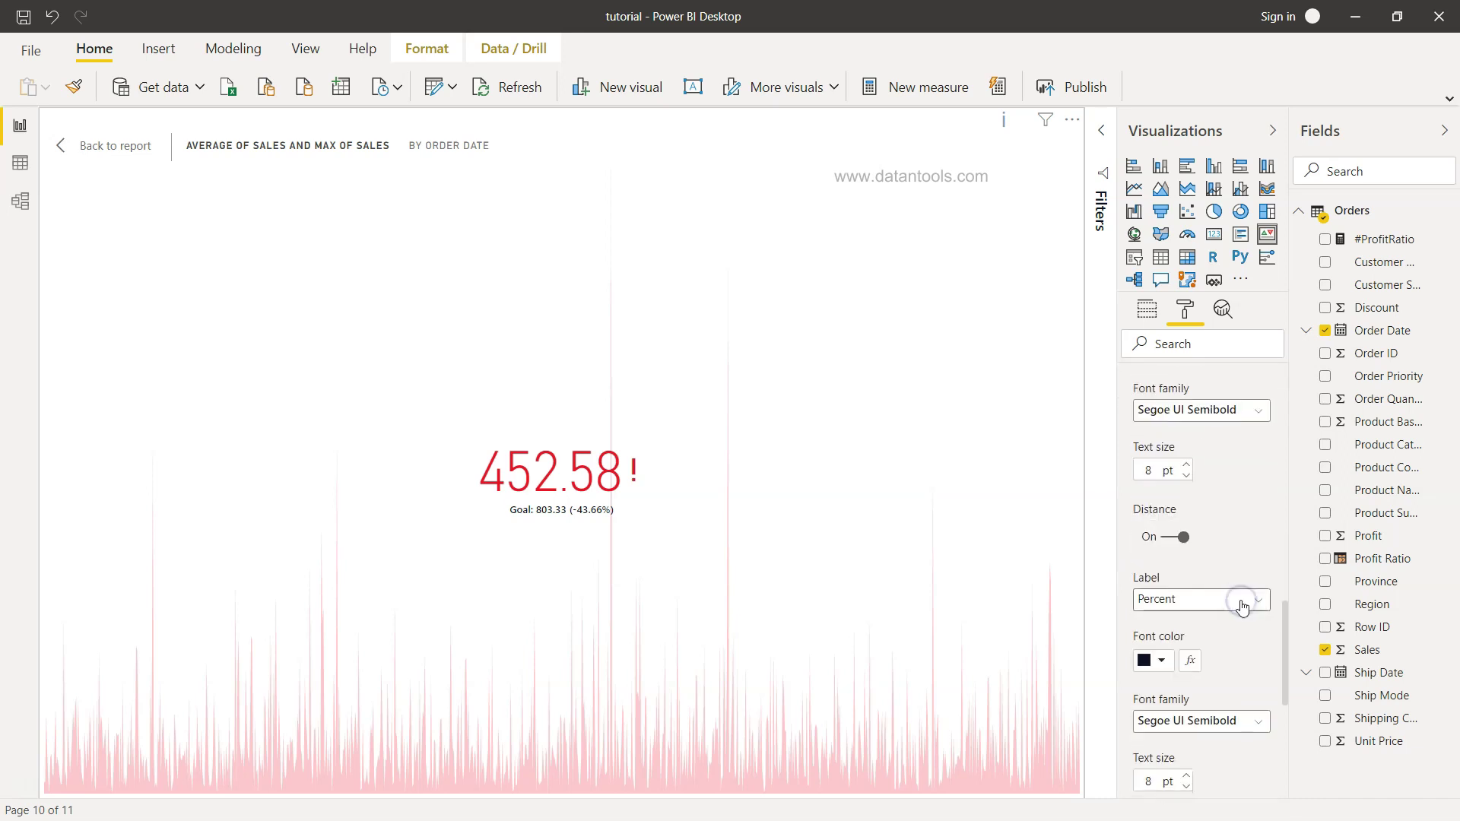
click(1167, 537)
click(1167, 537)
scroll(1241, 617, down, 1)
scroll(1240, 618, down, 8)
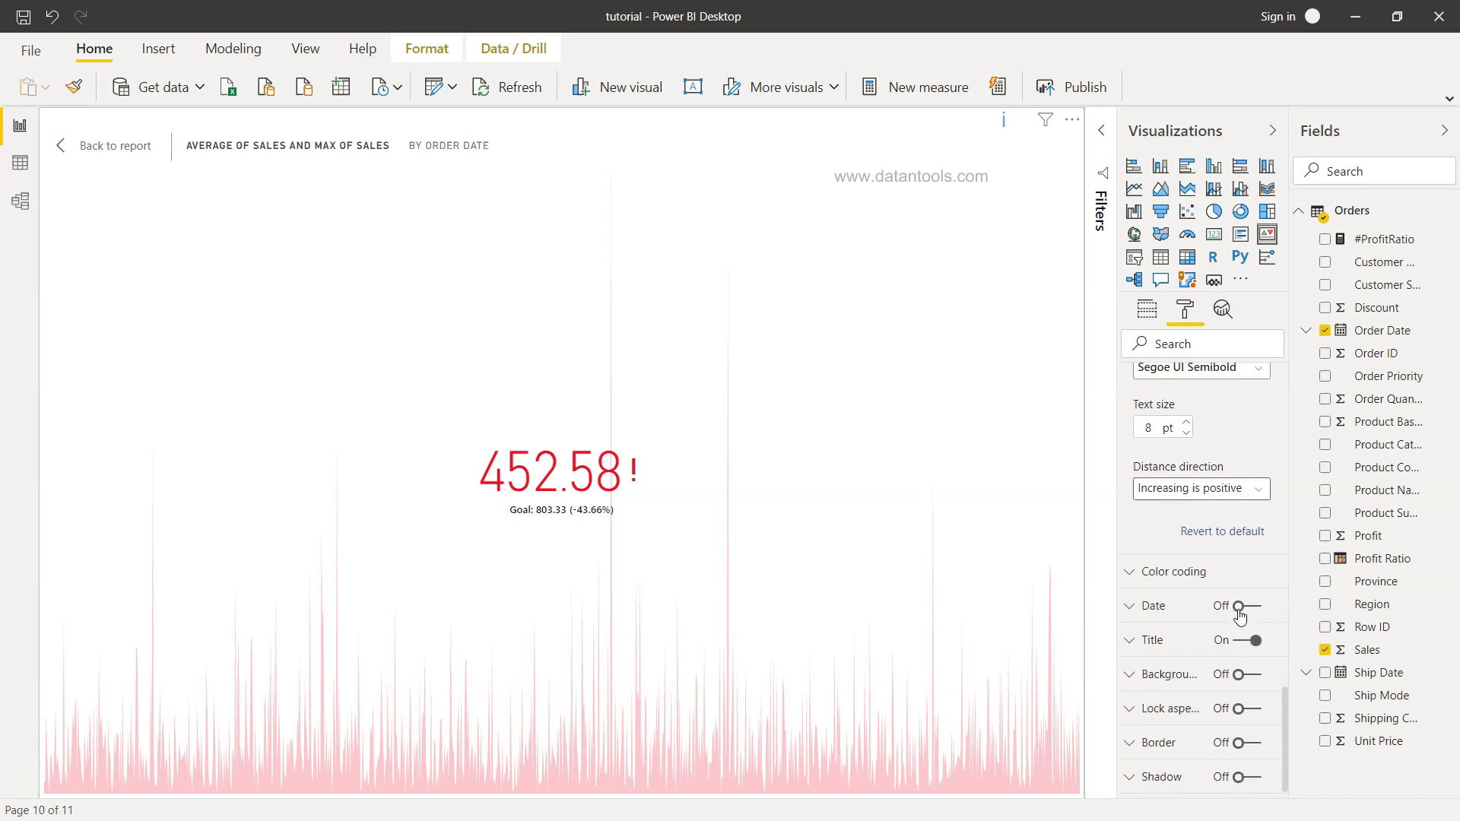
click(1143, 569)
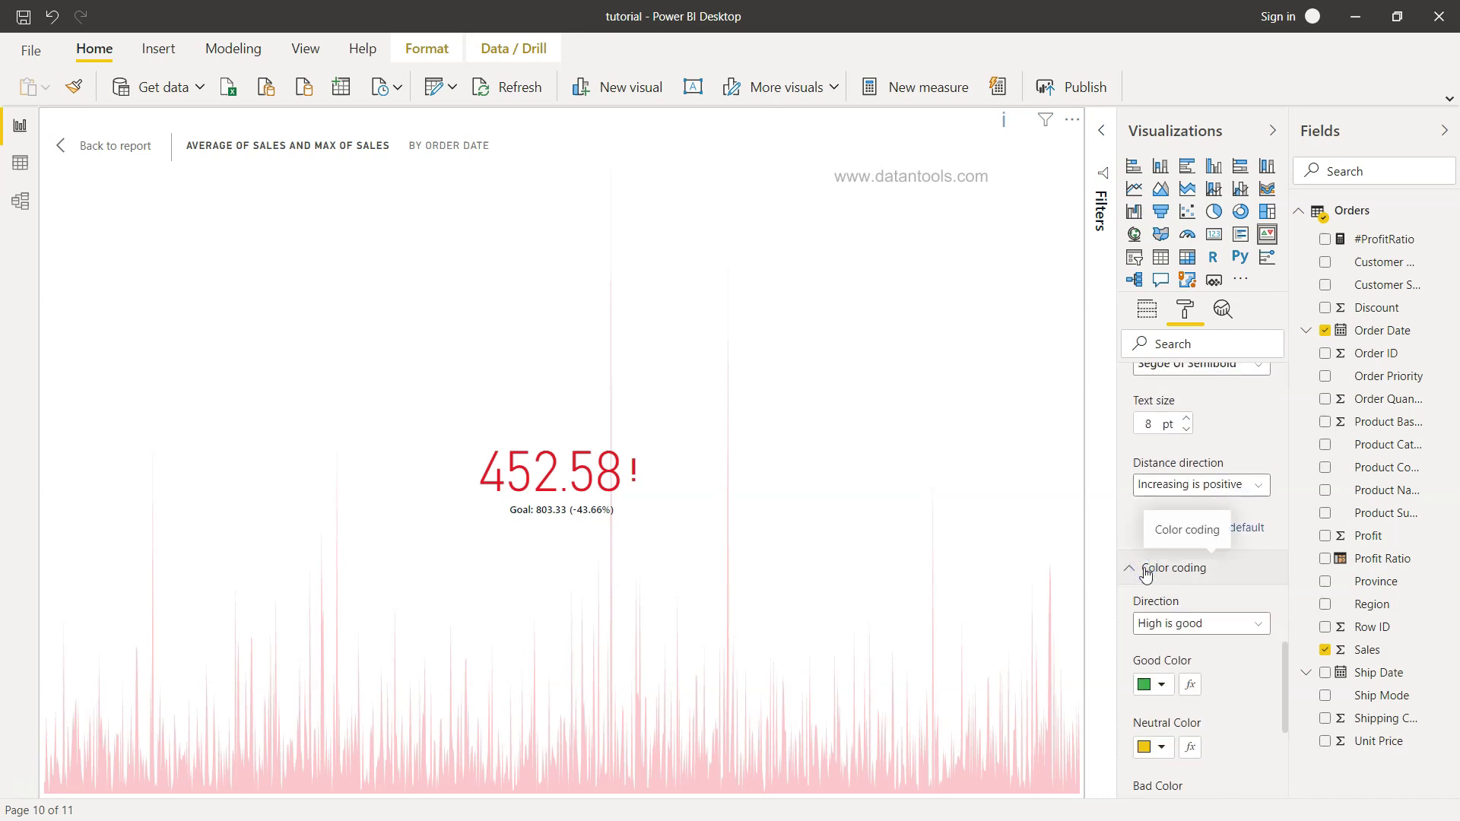
click(1203, 435)
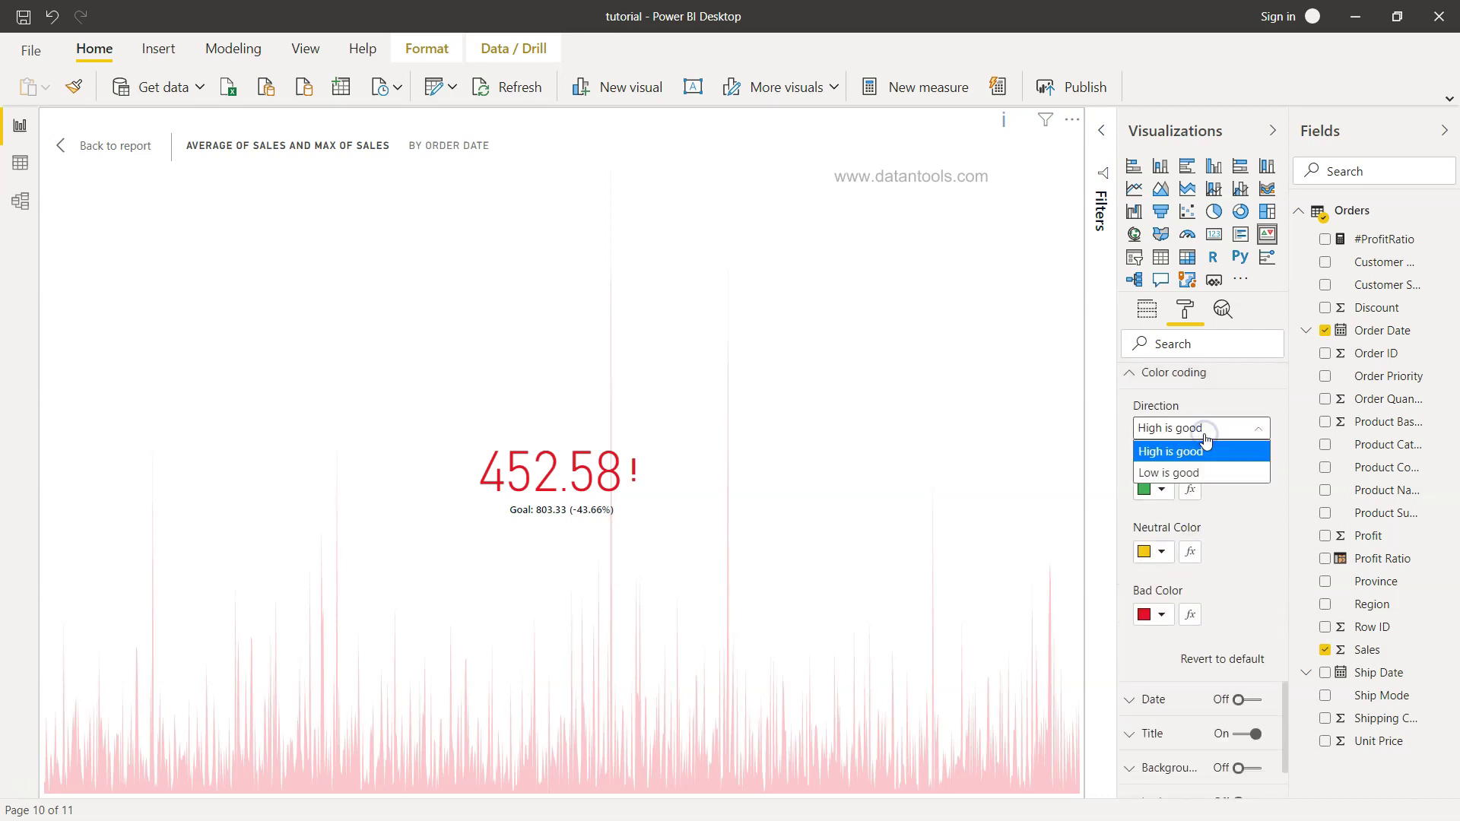
click(1212, 472)
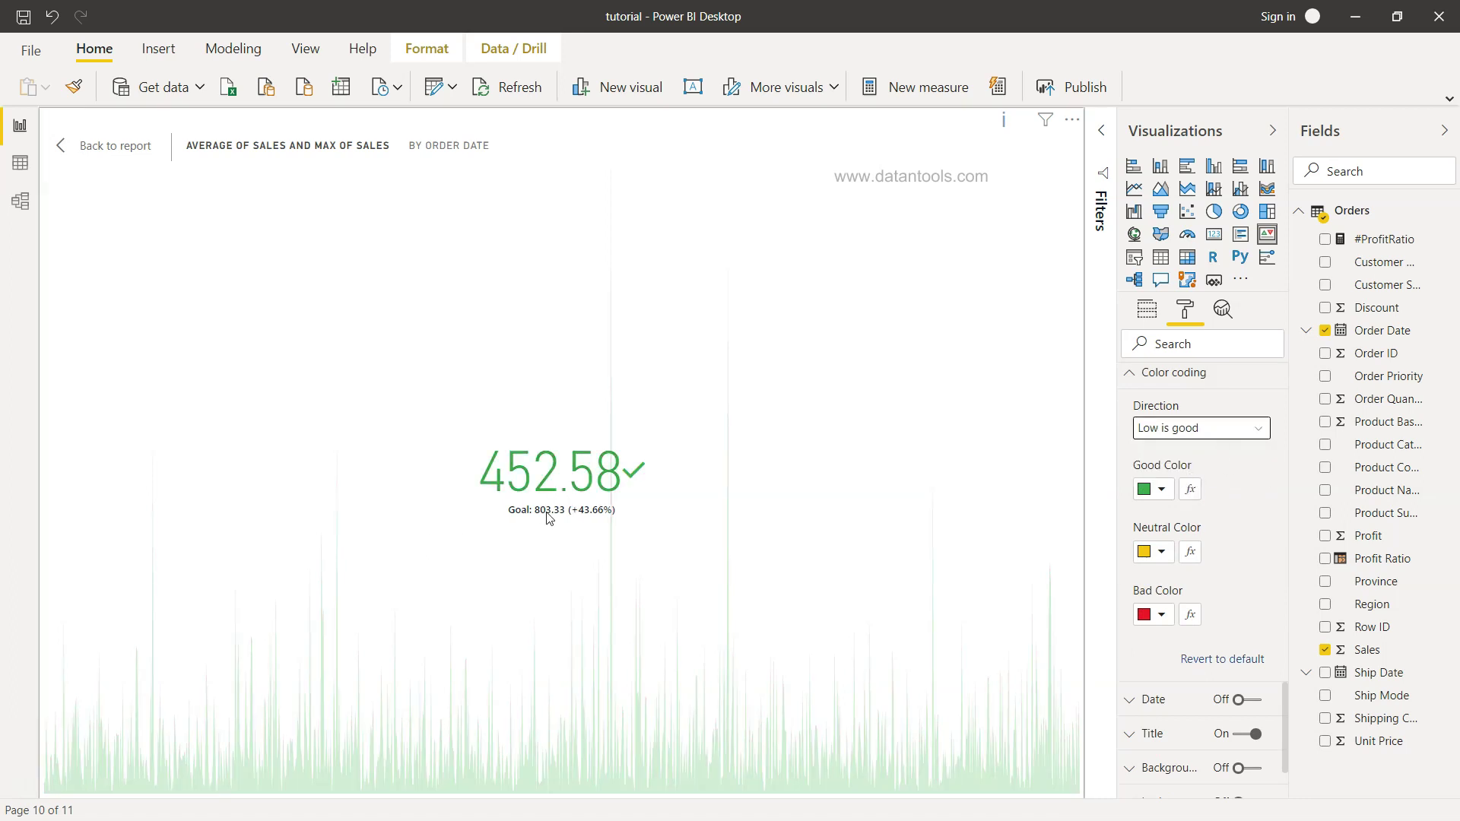
click(1159, 430)
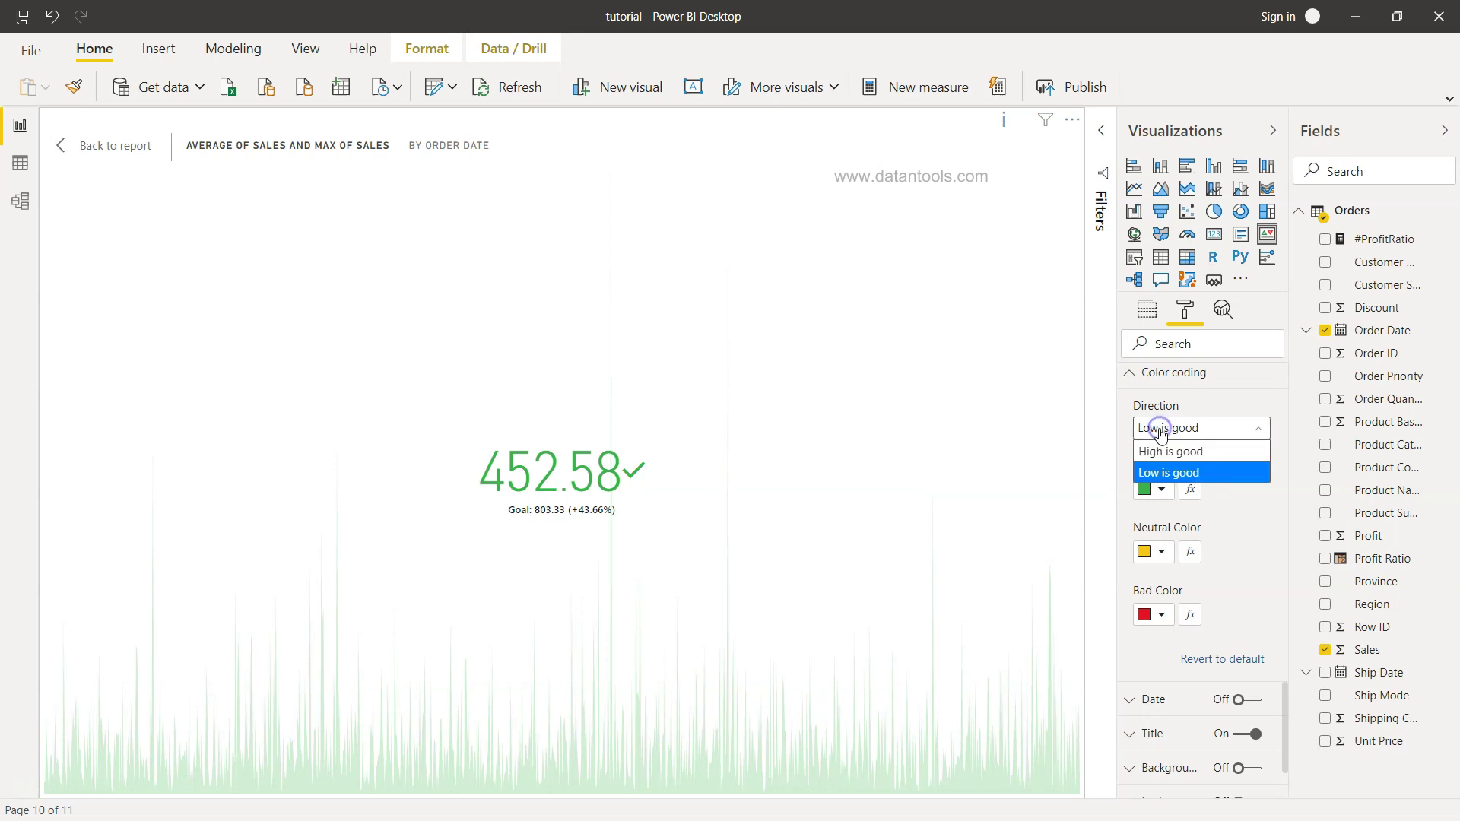
click(1162, 451)
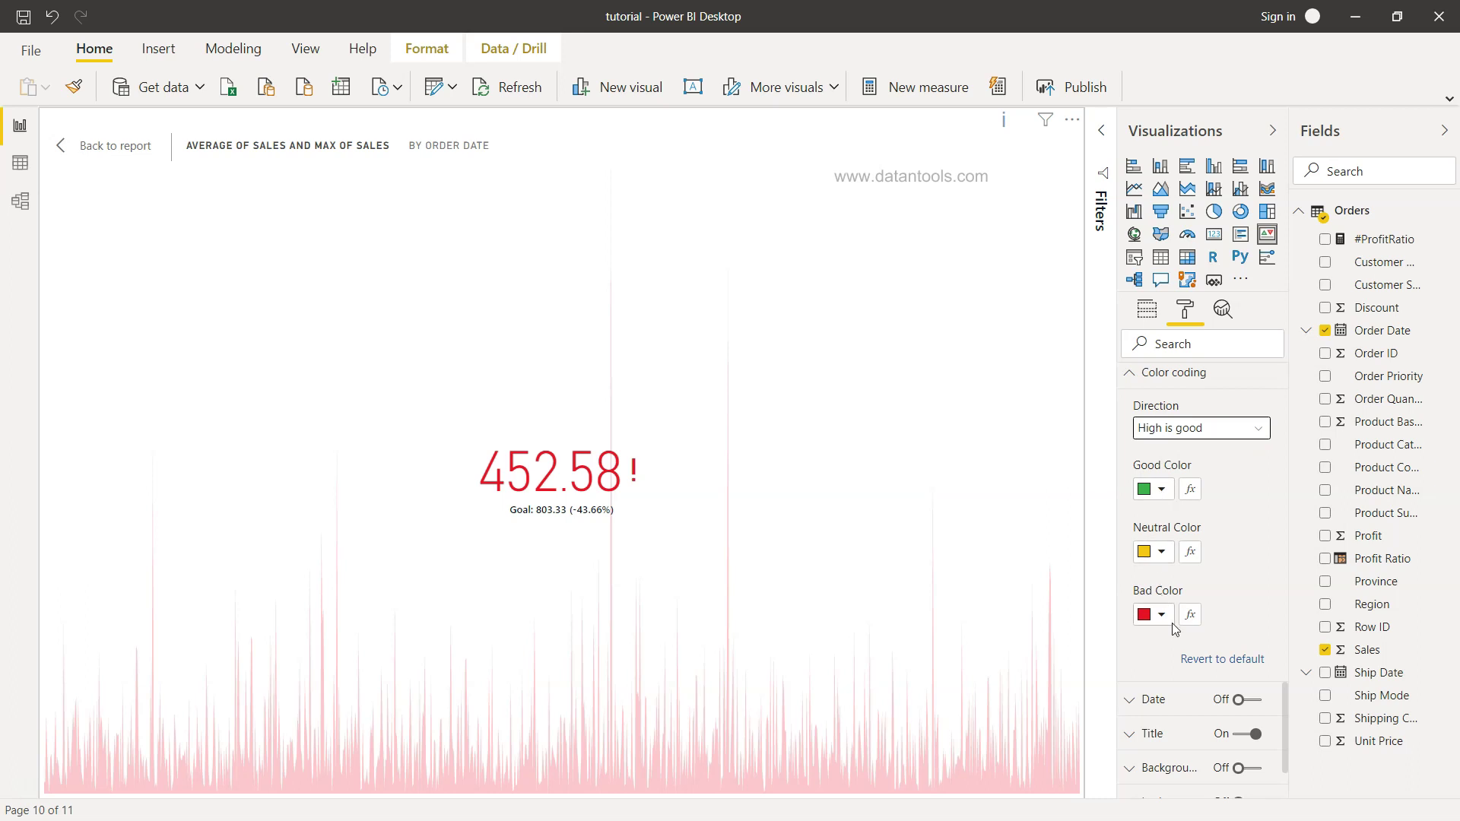
click(1163, 490)
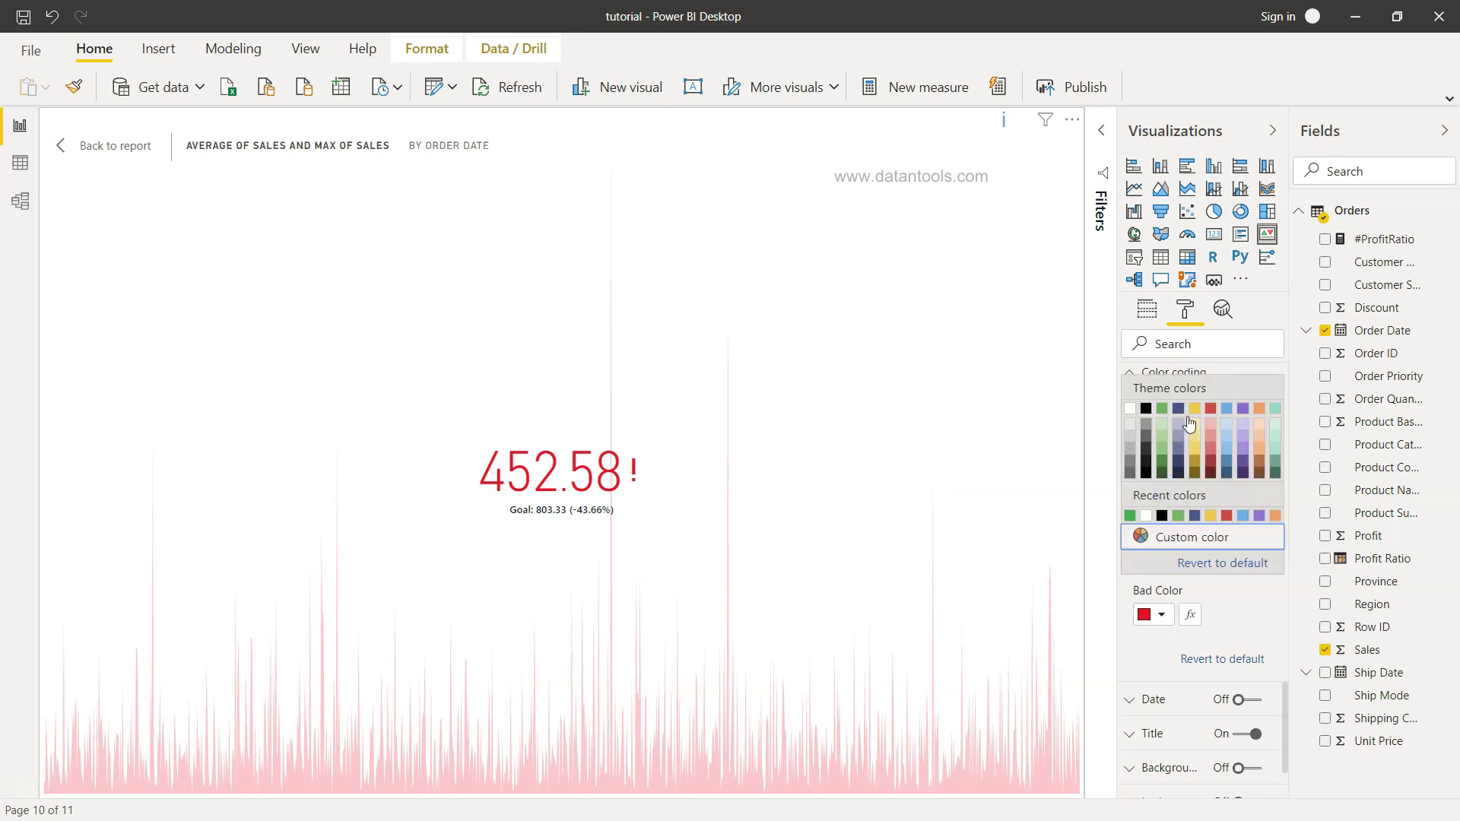
click(1293, 508)
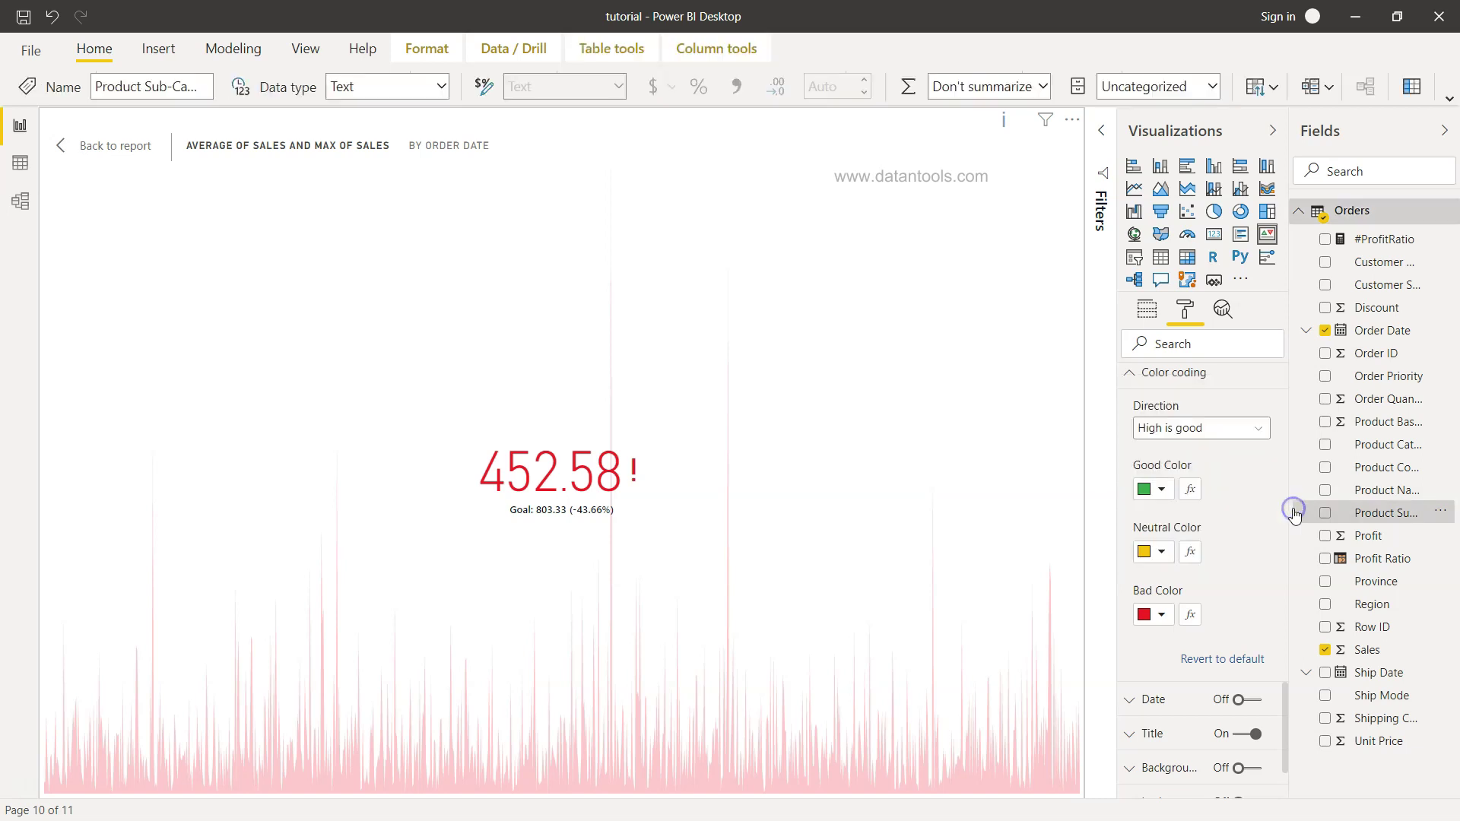
click(1223, 516)
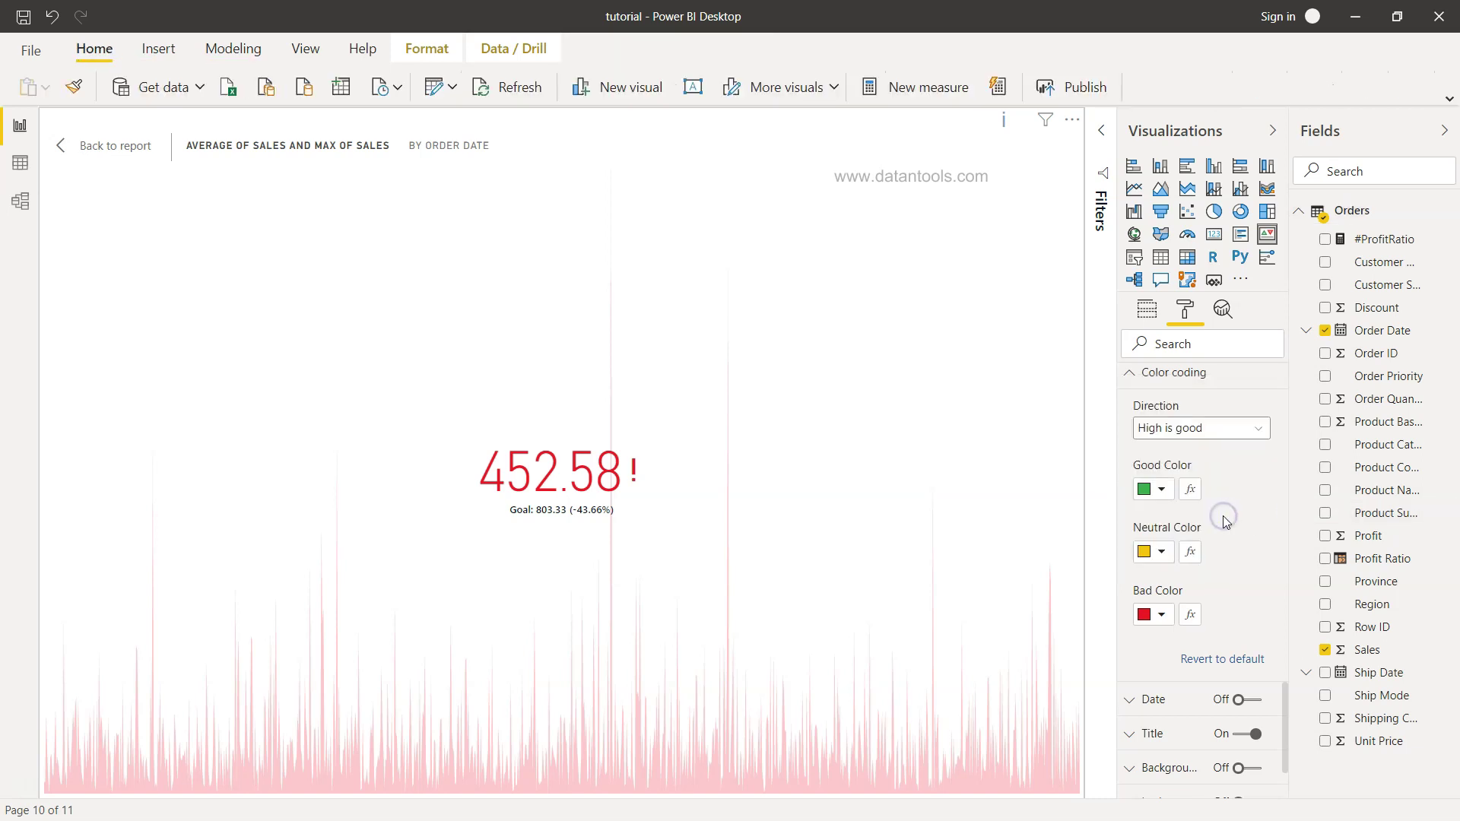
click(1162, 496)
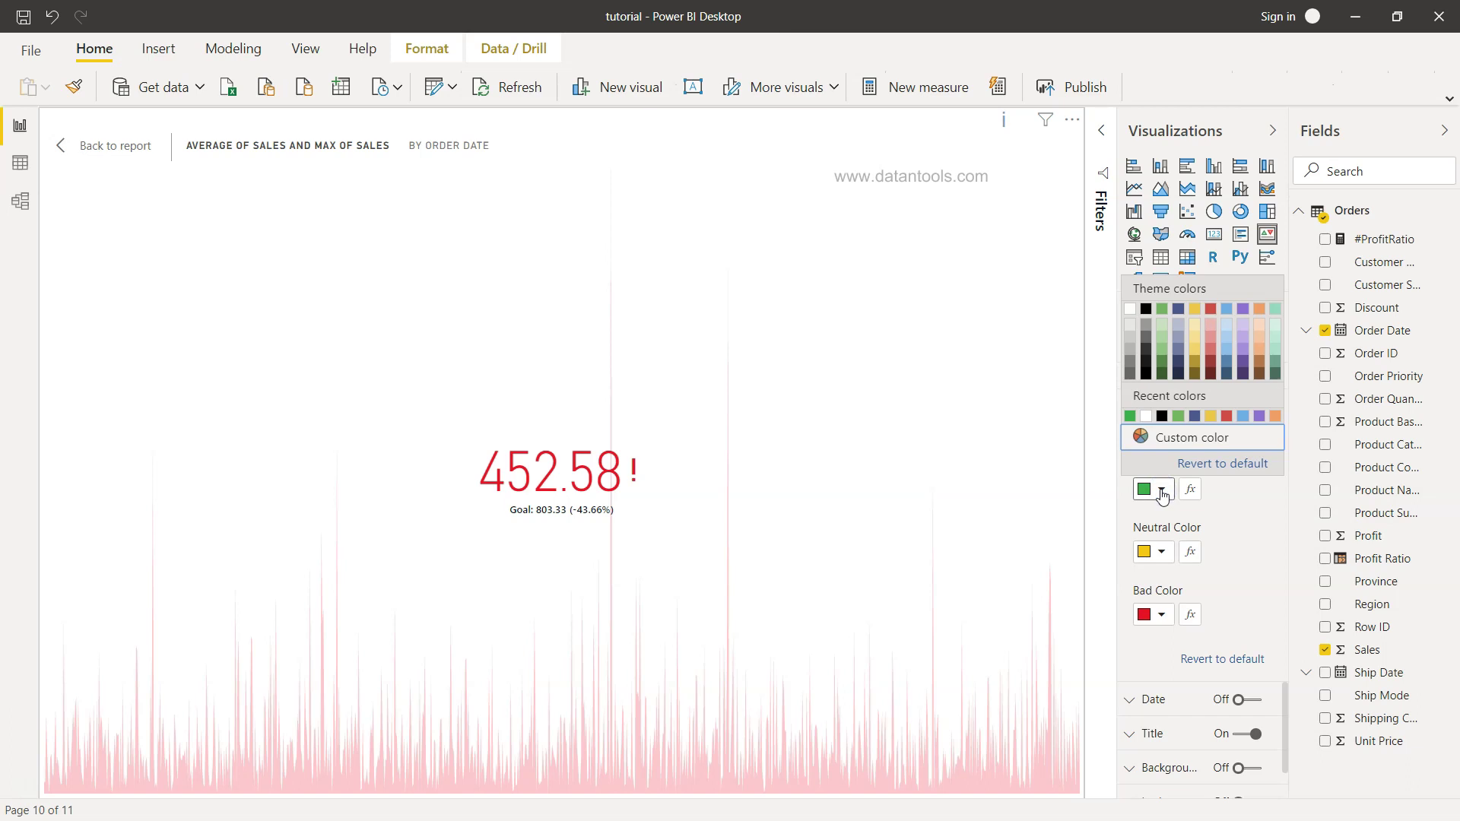
click(1215, 520)
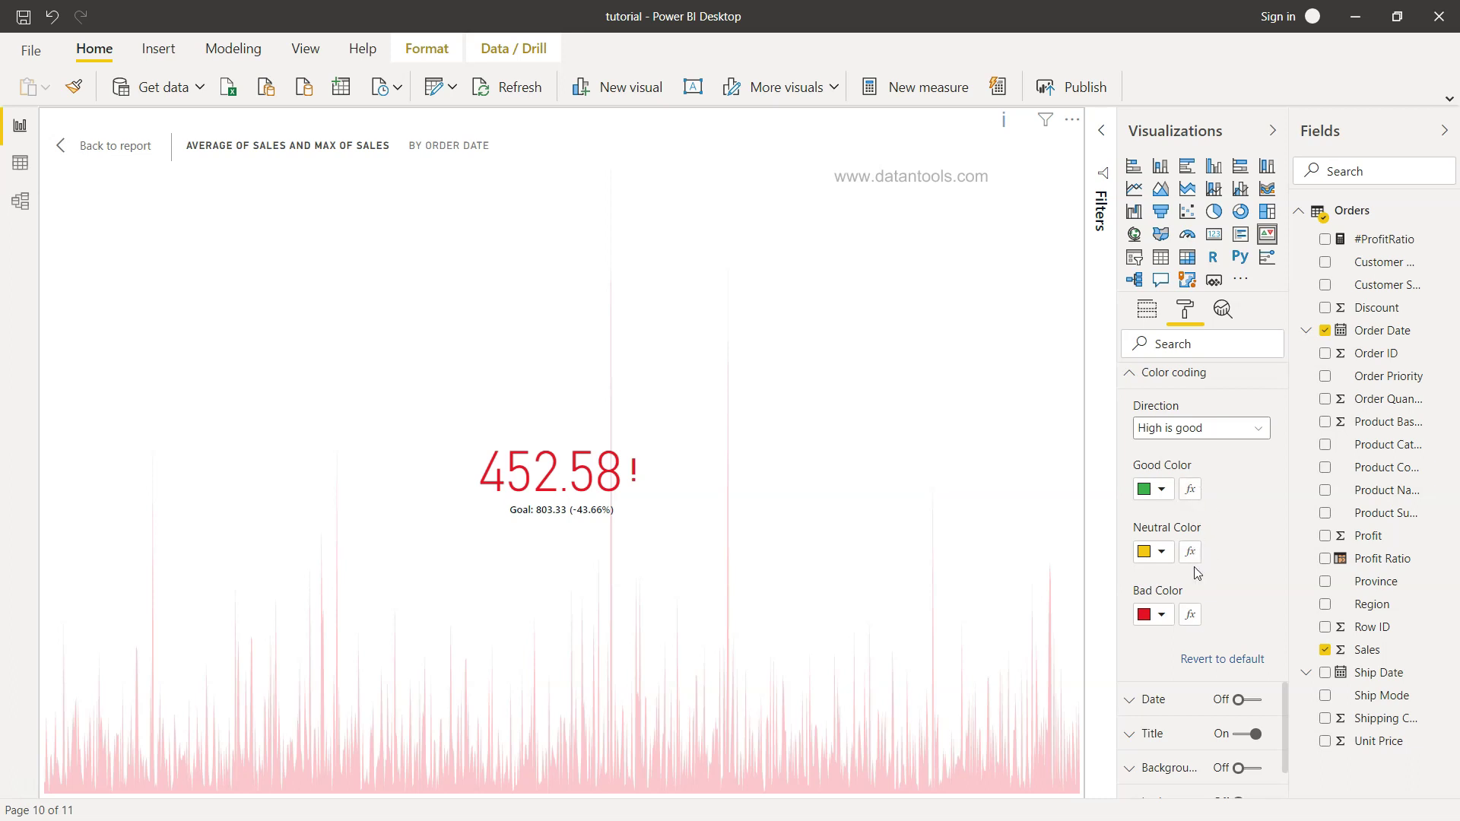
click(1192, 490)
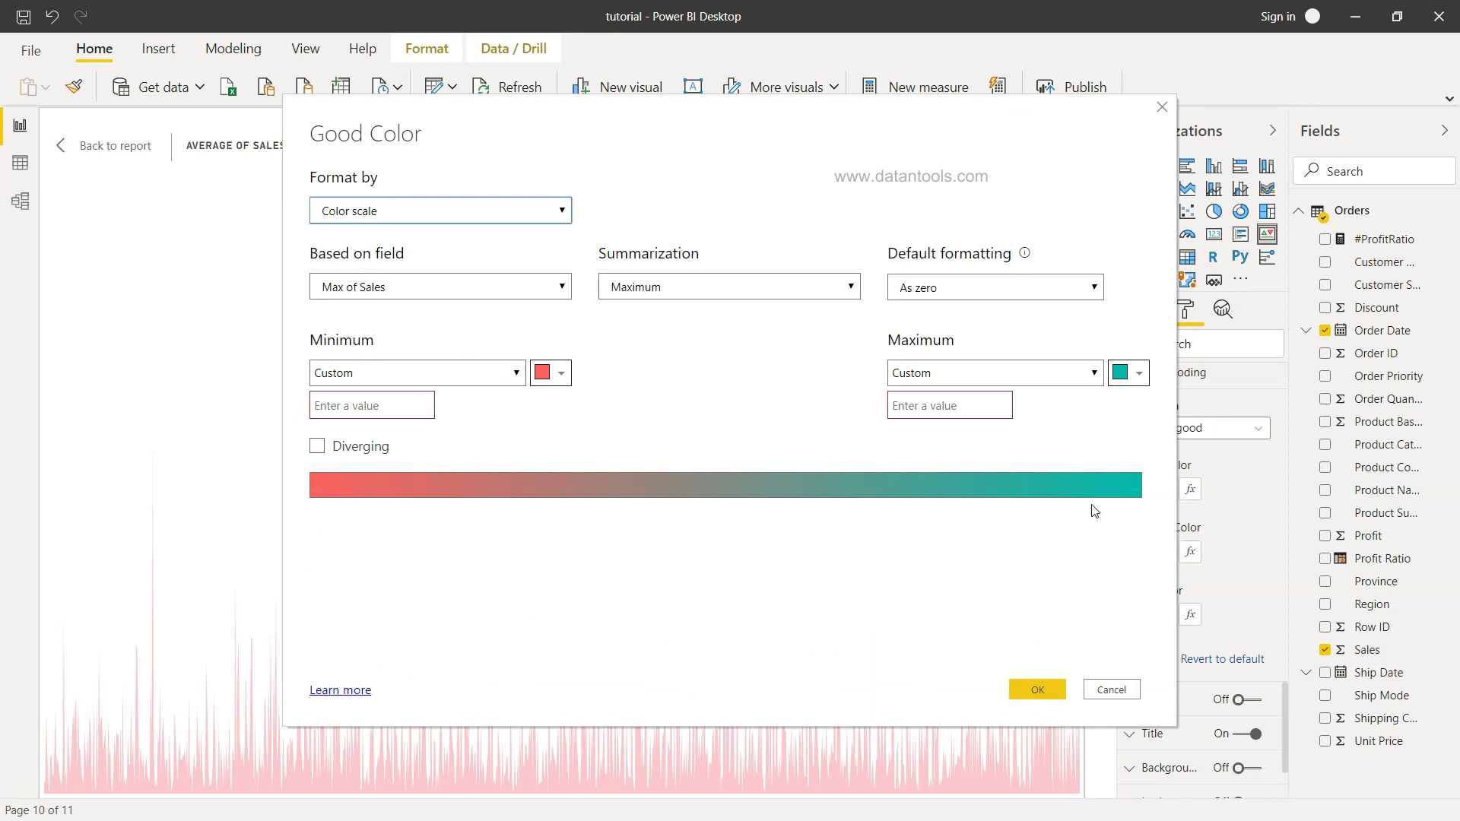
click(454, 287)
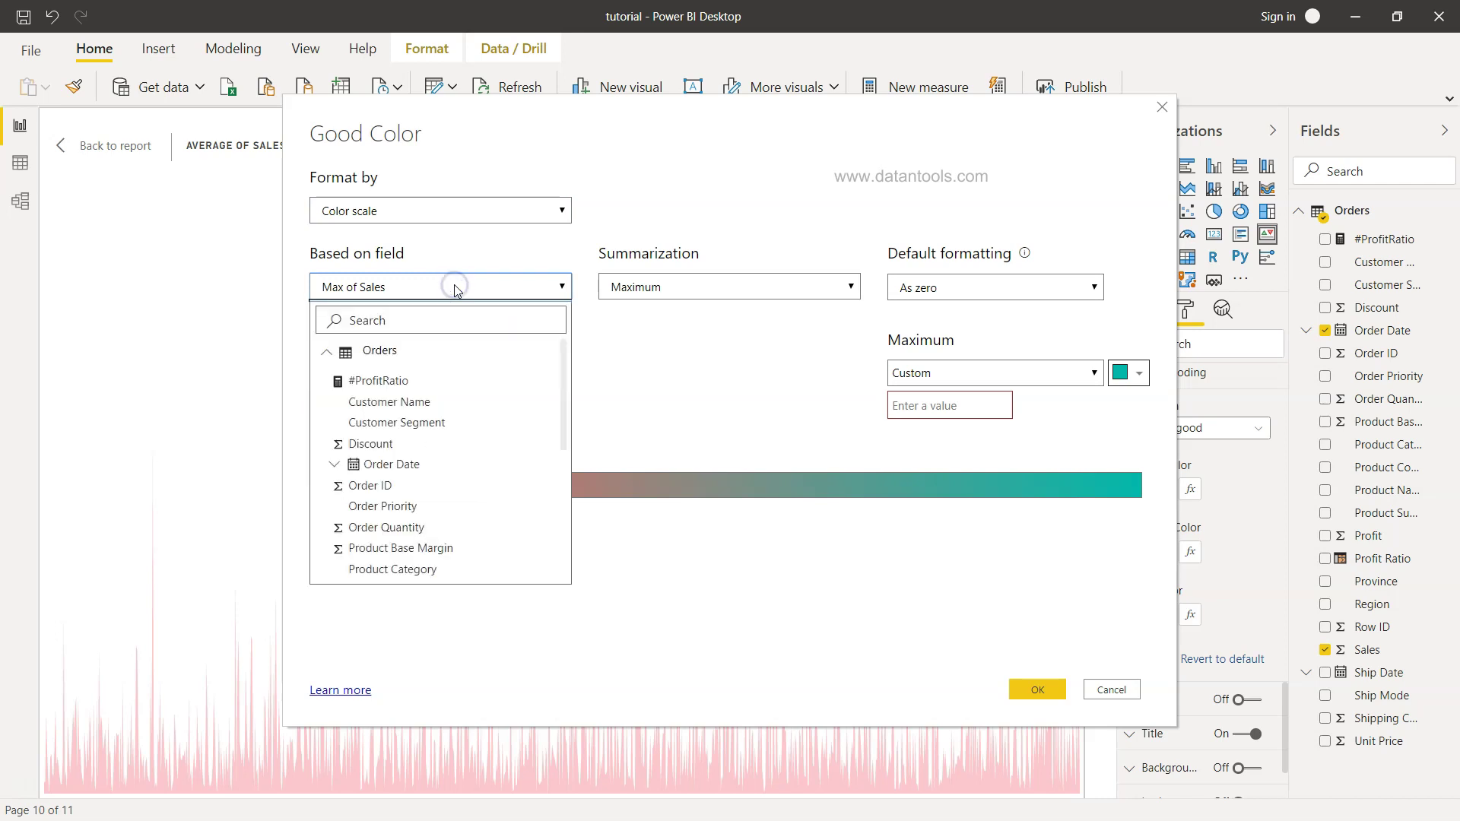
scroll(423, 519, down, 2)
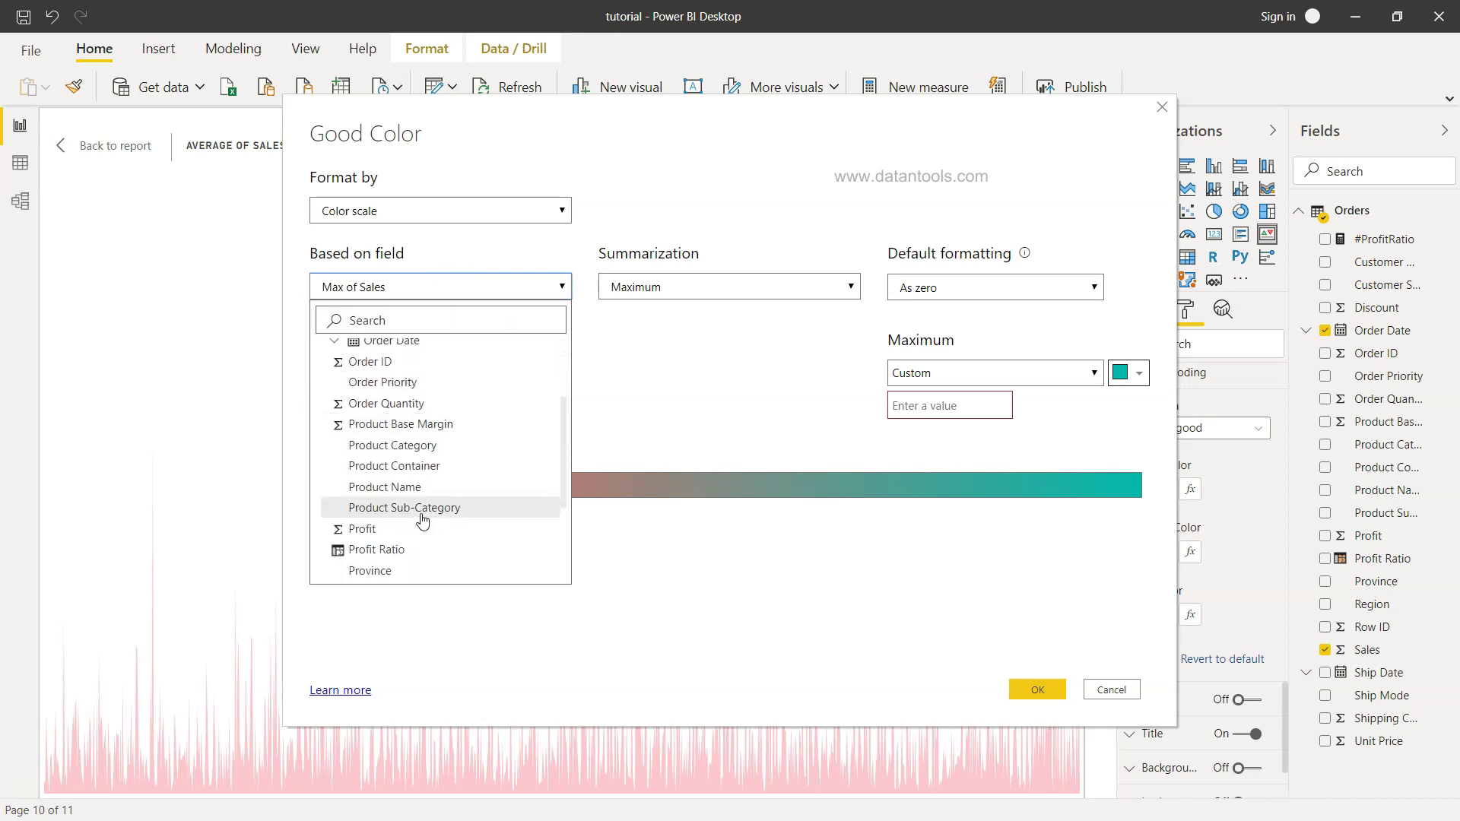
click(688, 289)
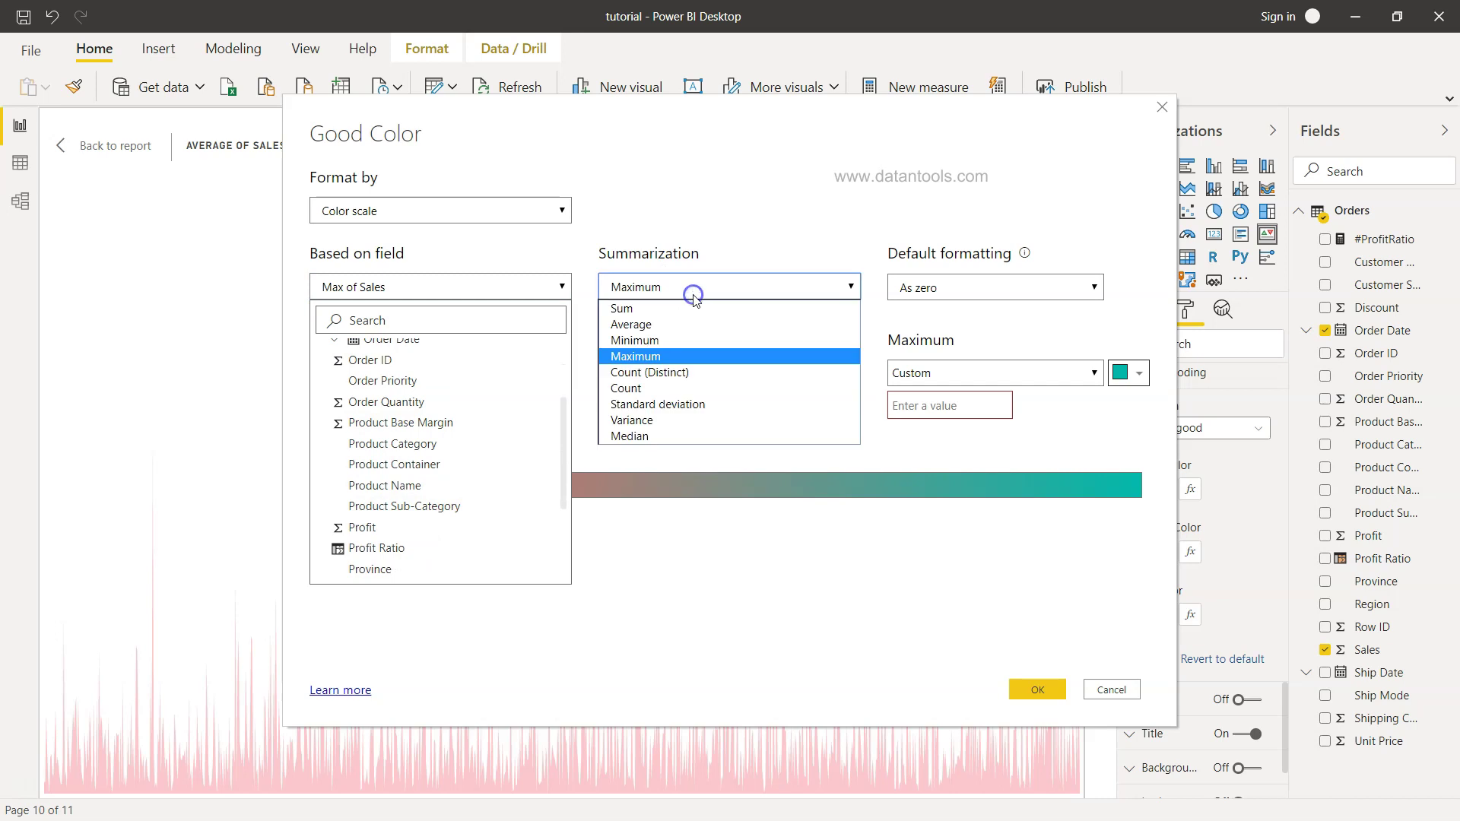
click(900, 346)
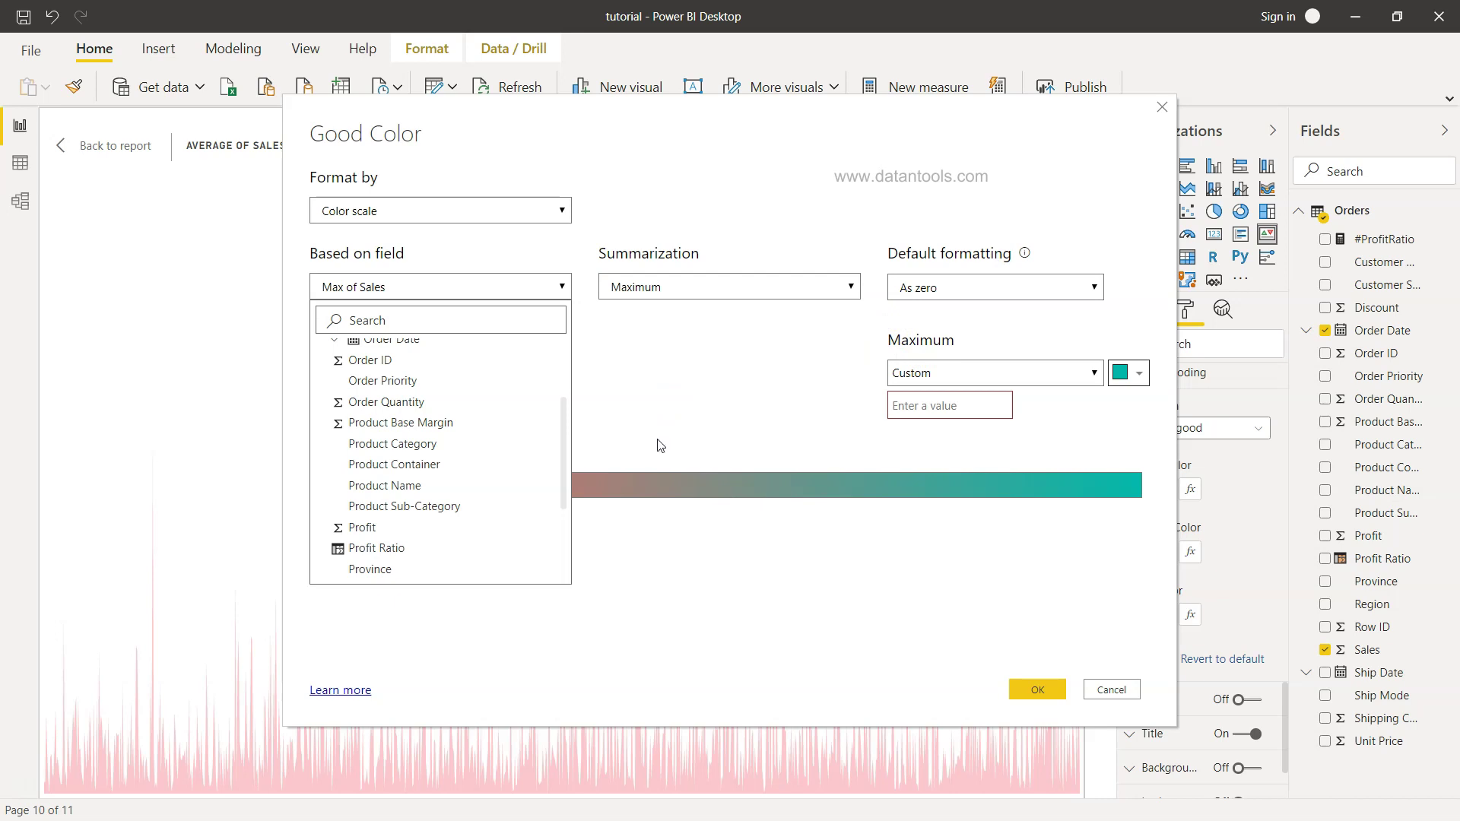
click(561, 288)
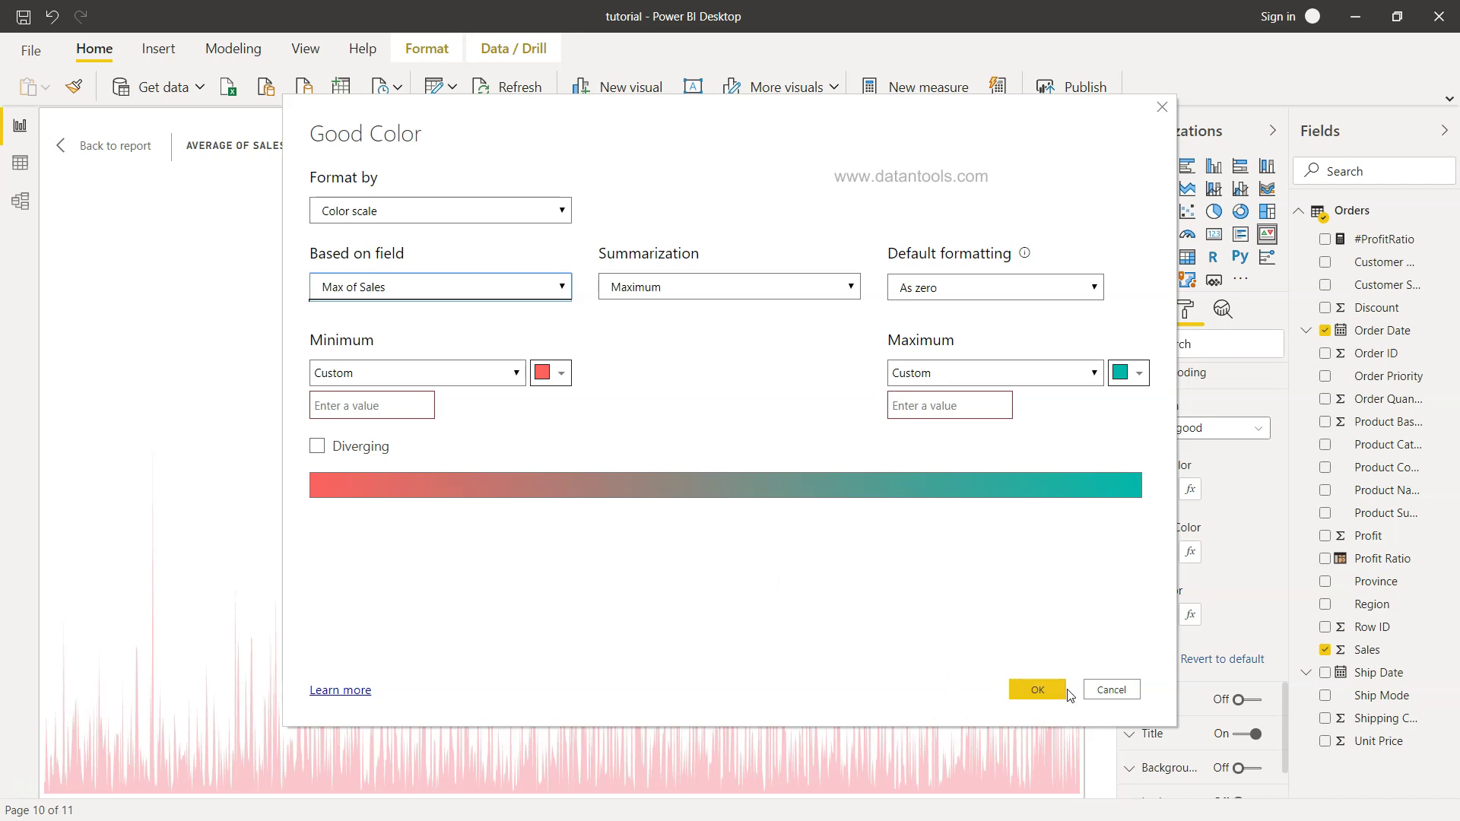
click(1115, 691)
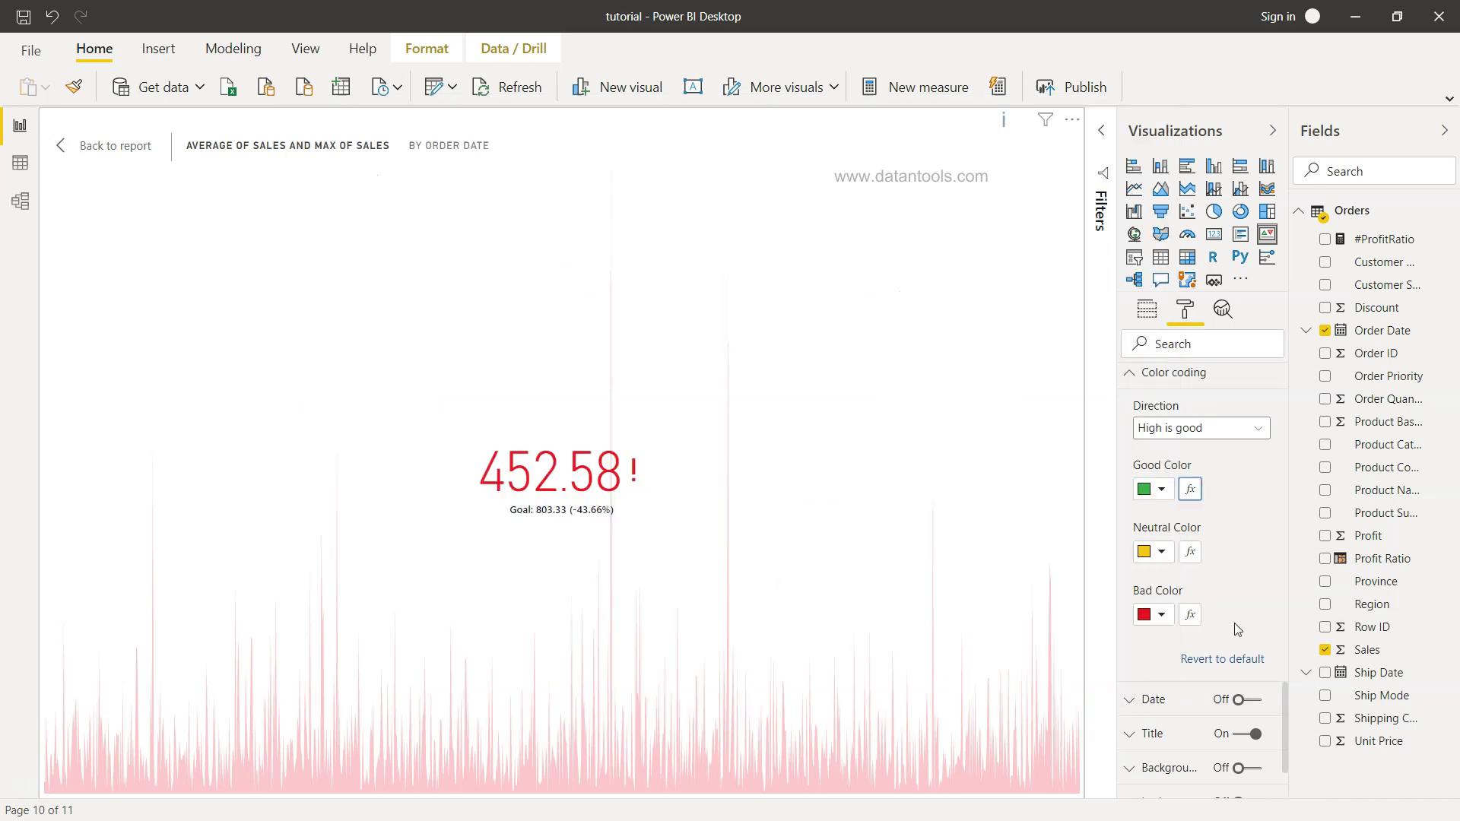
Expand the Date settings, preview the order date line, then switch it back off.
scroll(1235, 628, down, 1)
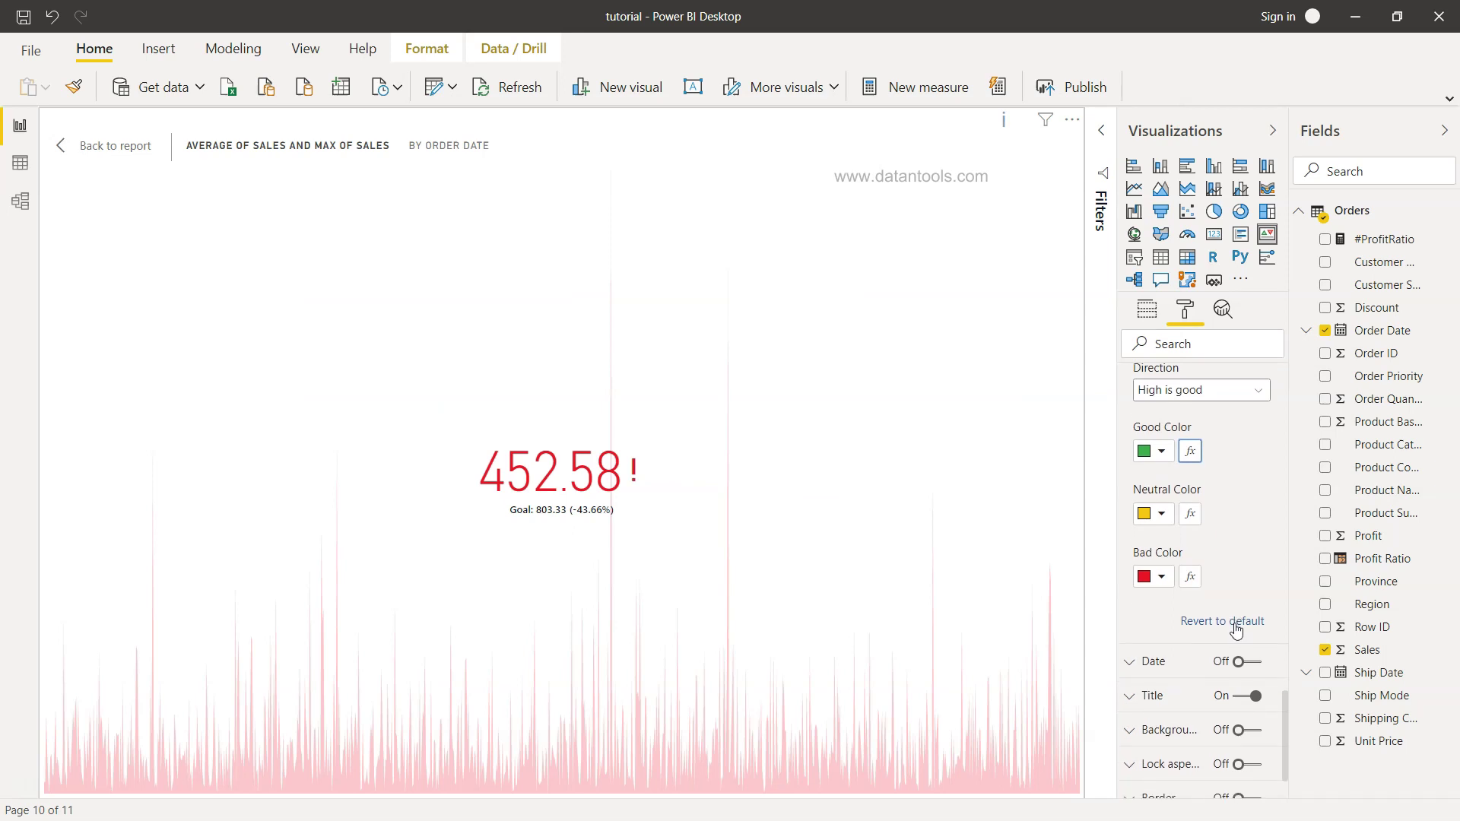
scroll(1236, 630, down, 2)
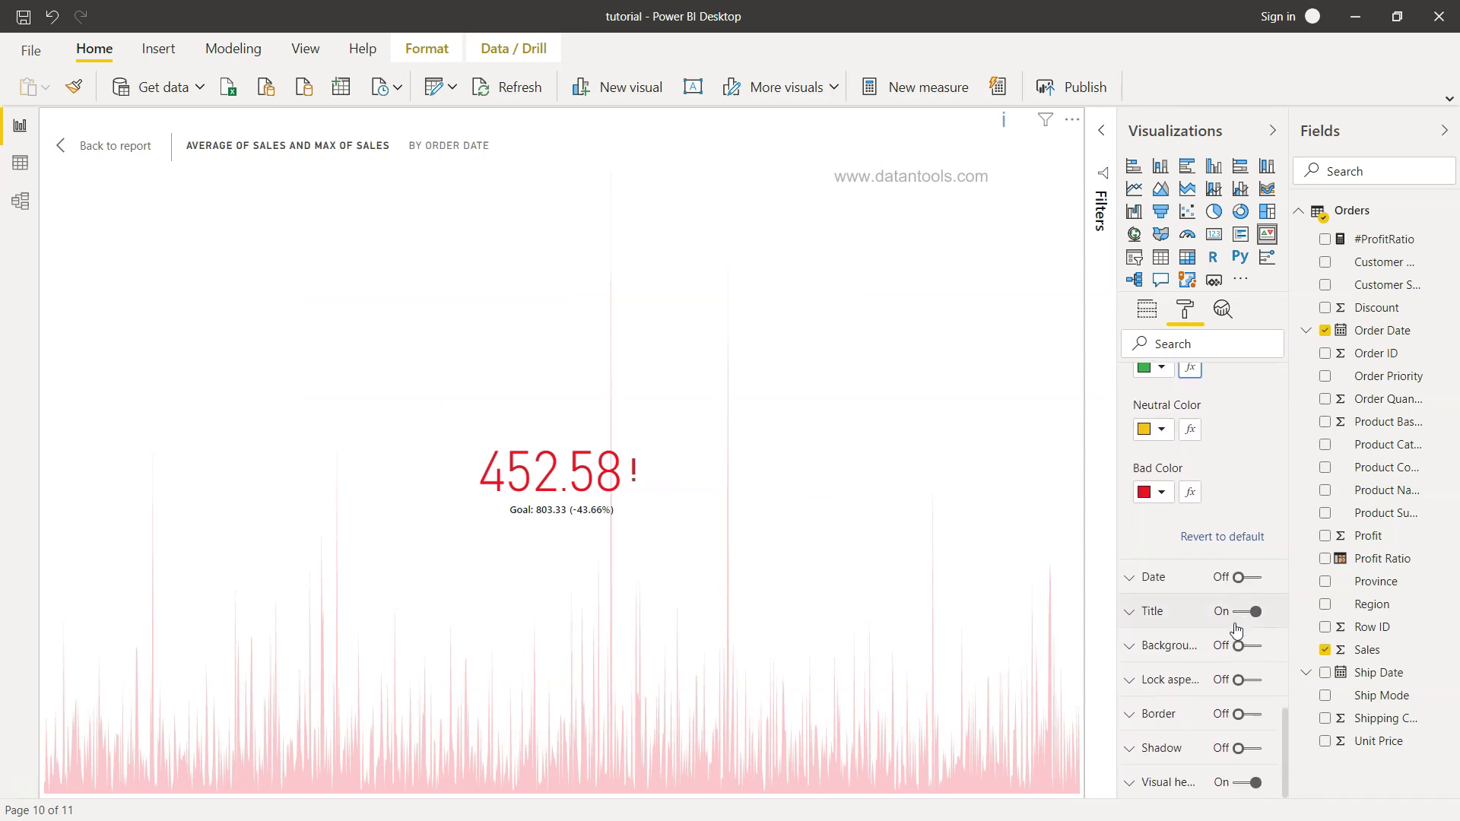
click(1140, 578)
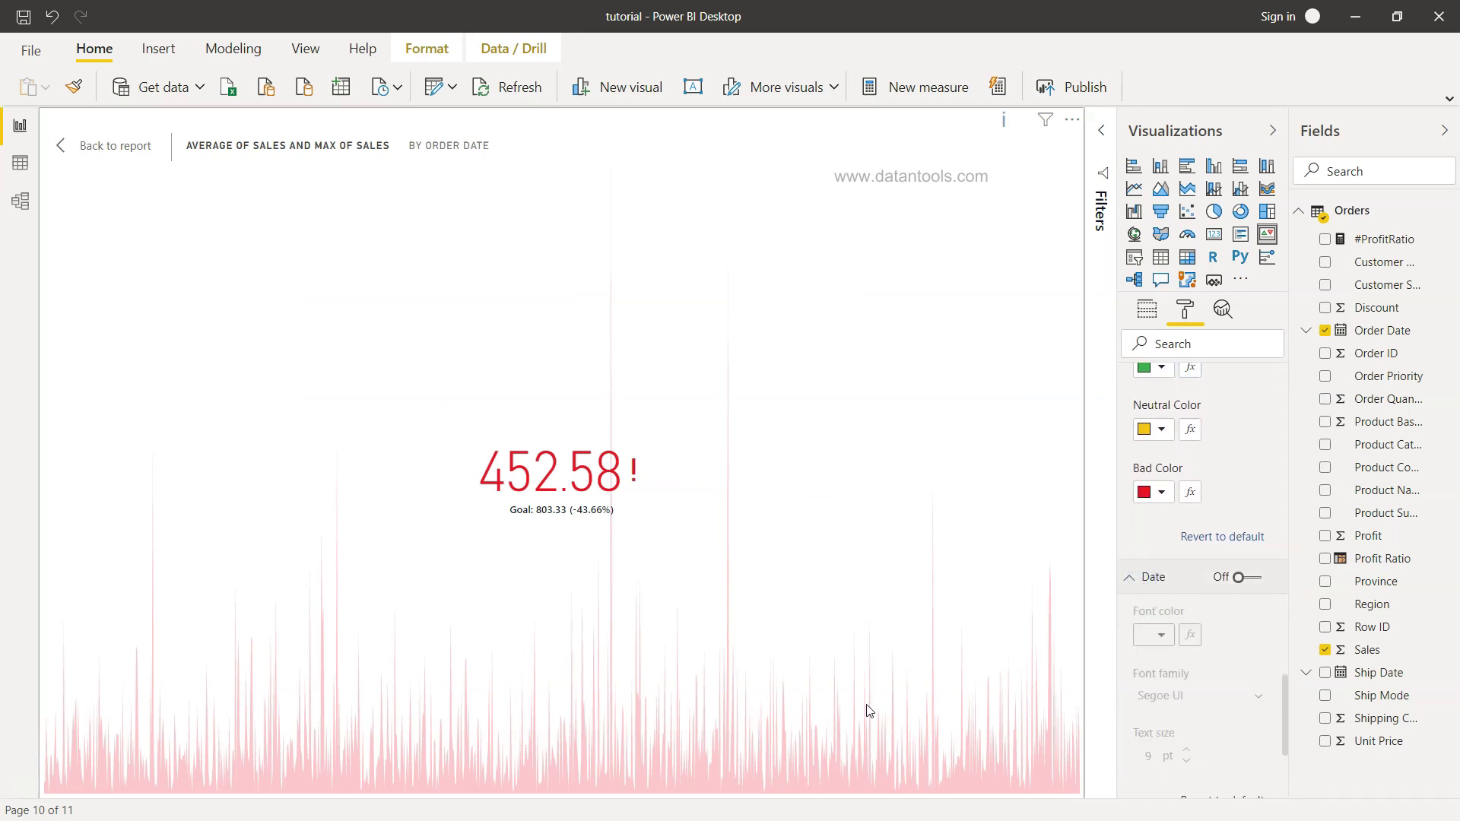
click(1253, 578)
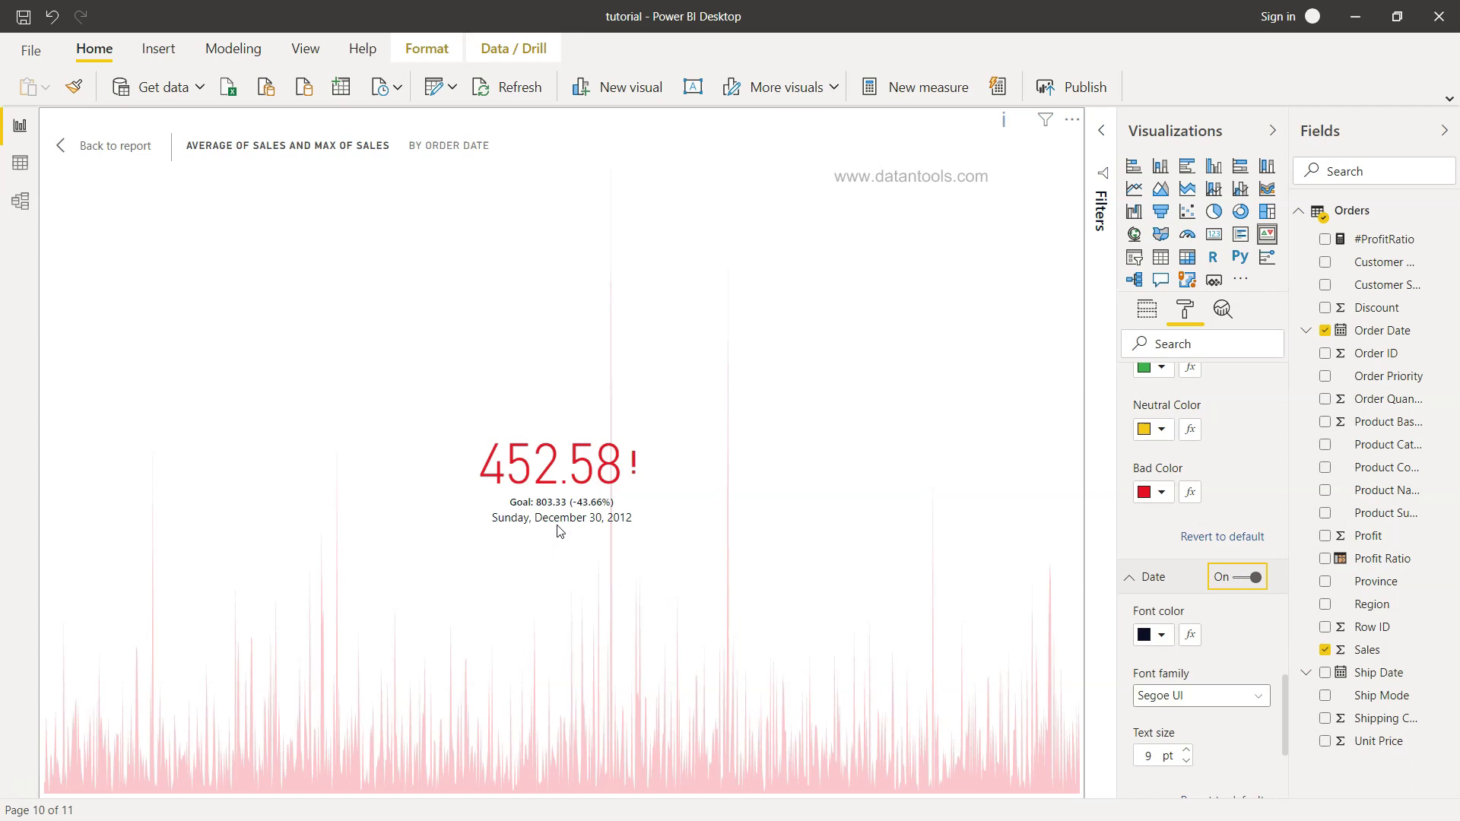
scroll(1189, 644, down, 3)
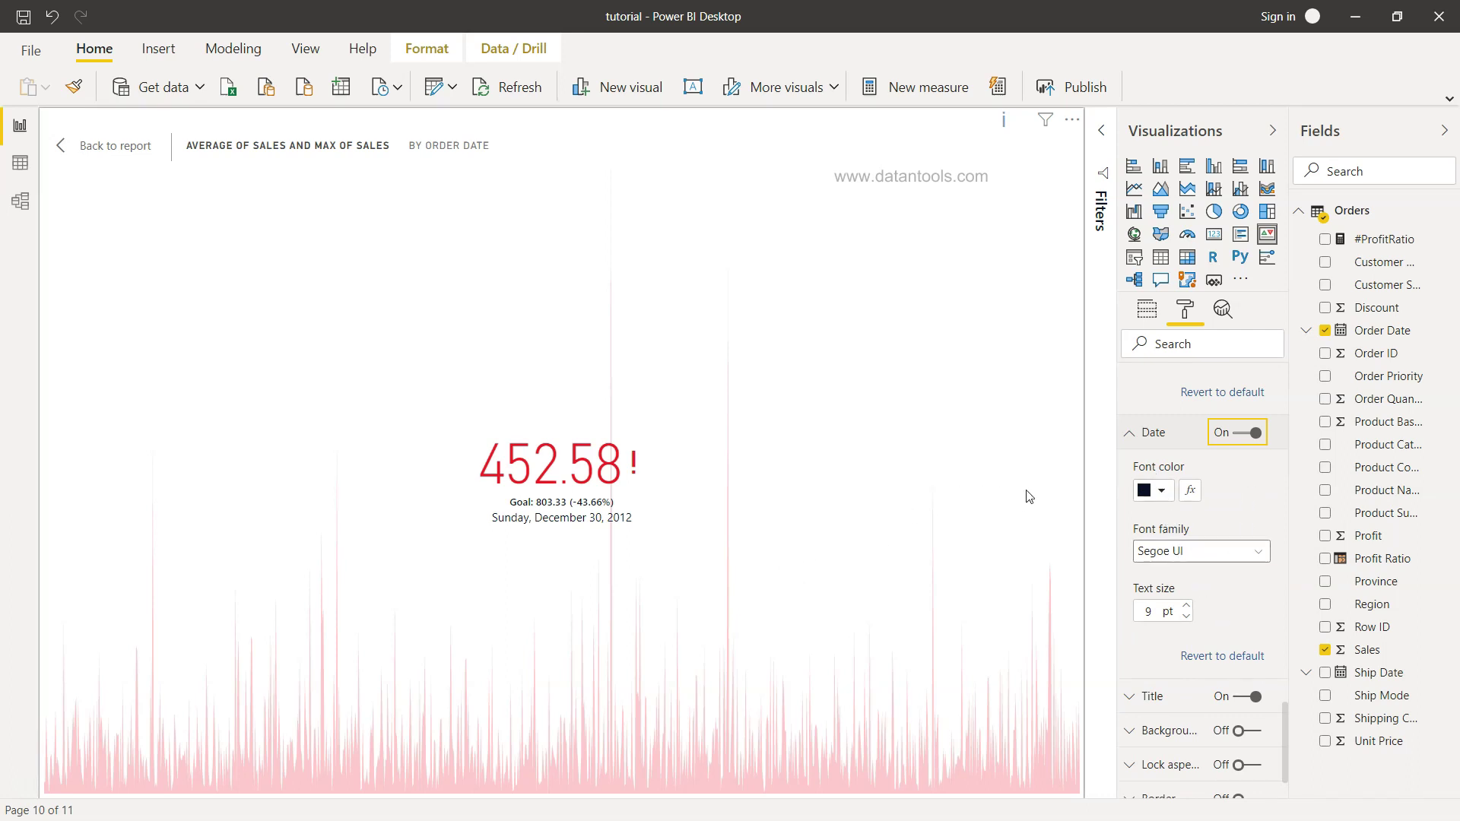
click(1239, 439)
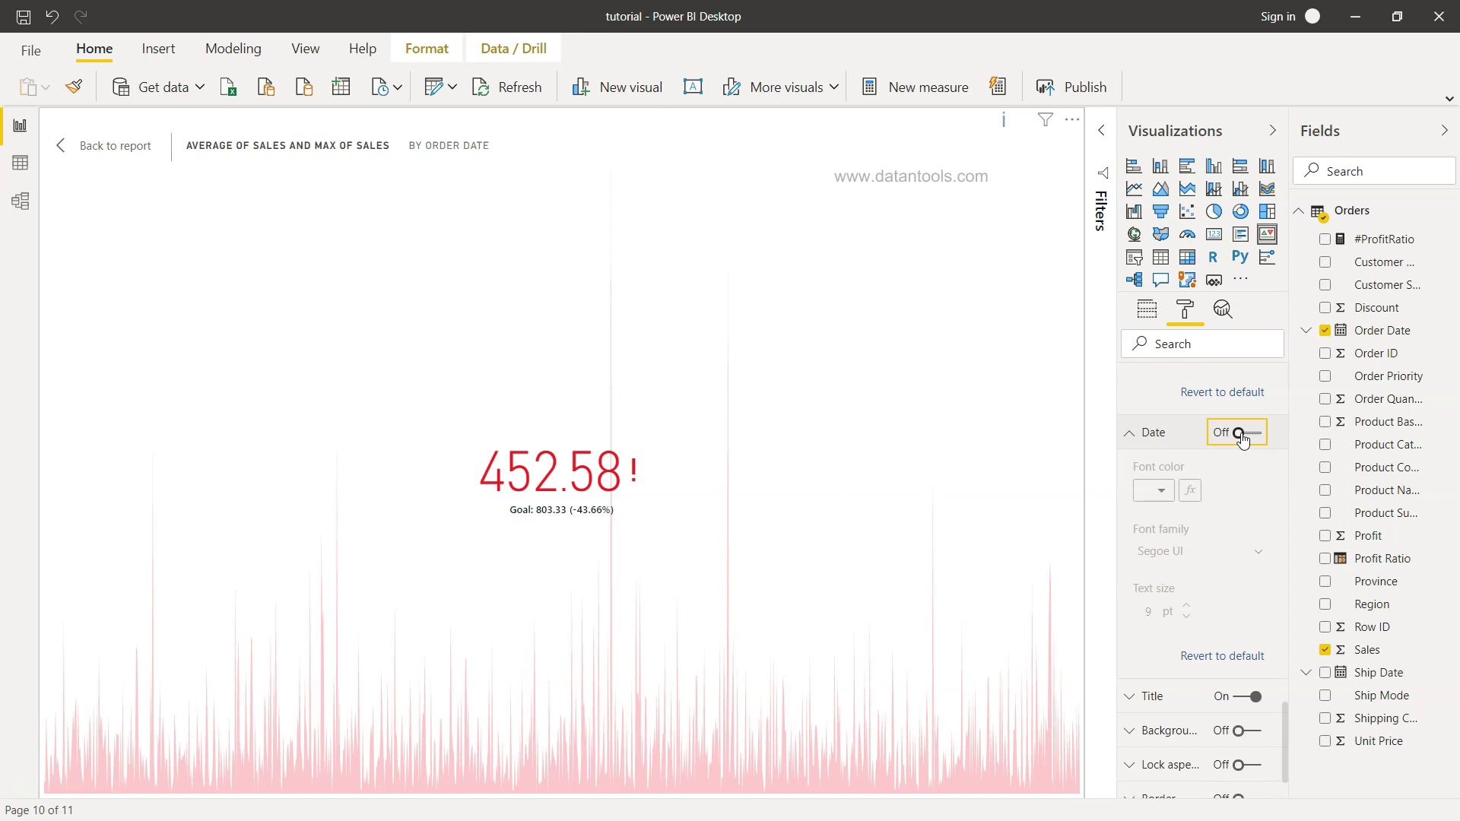
Collapse the Indicator, Trend axis, Goals and Color coding sections of the Format pane.
scroll(1242, 440, up, 6)
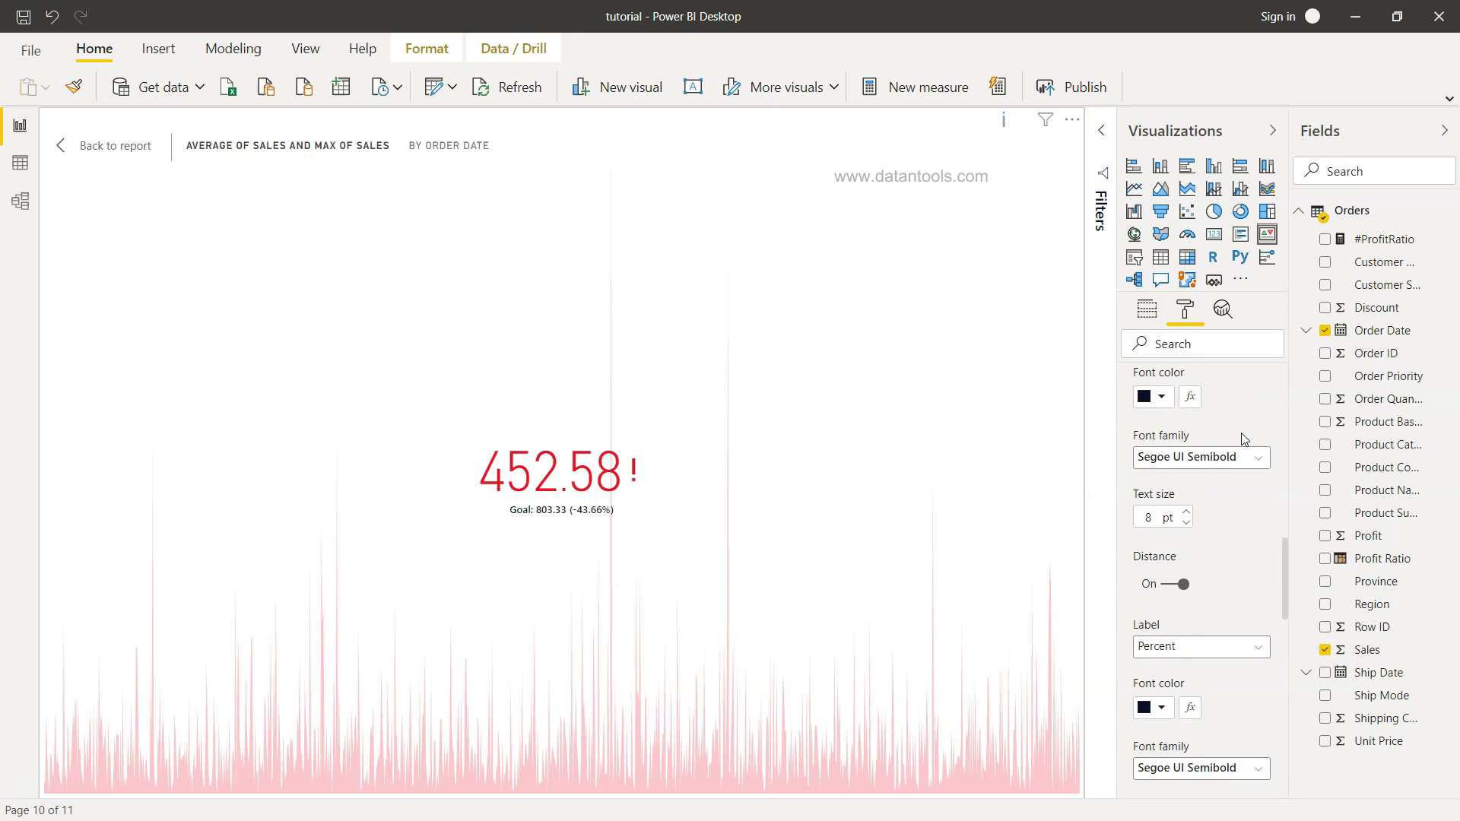
scroll(1243, 440, up, 5)
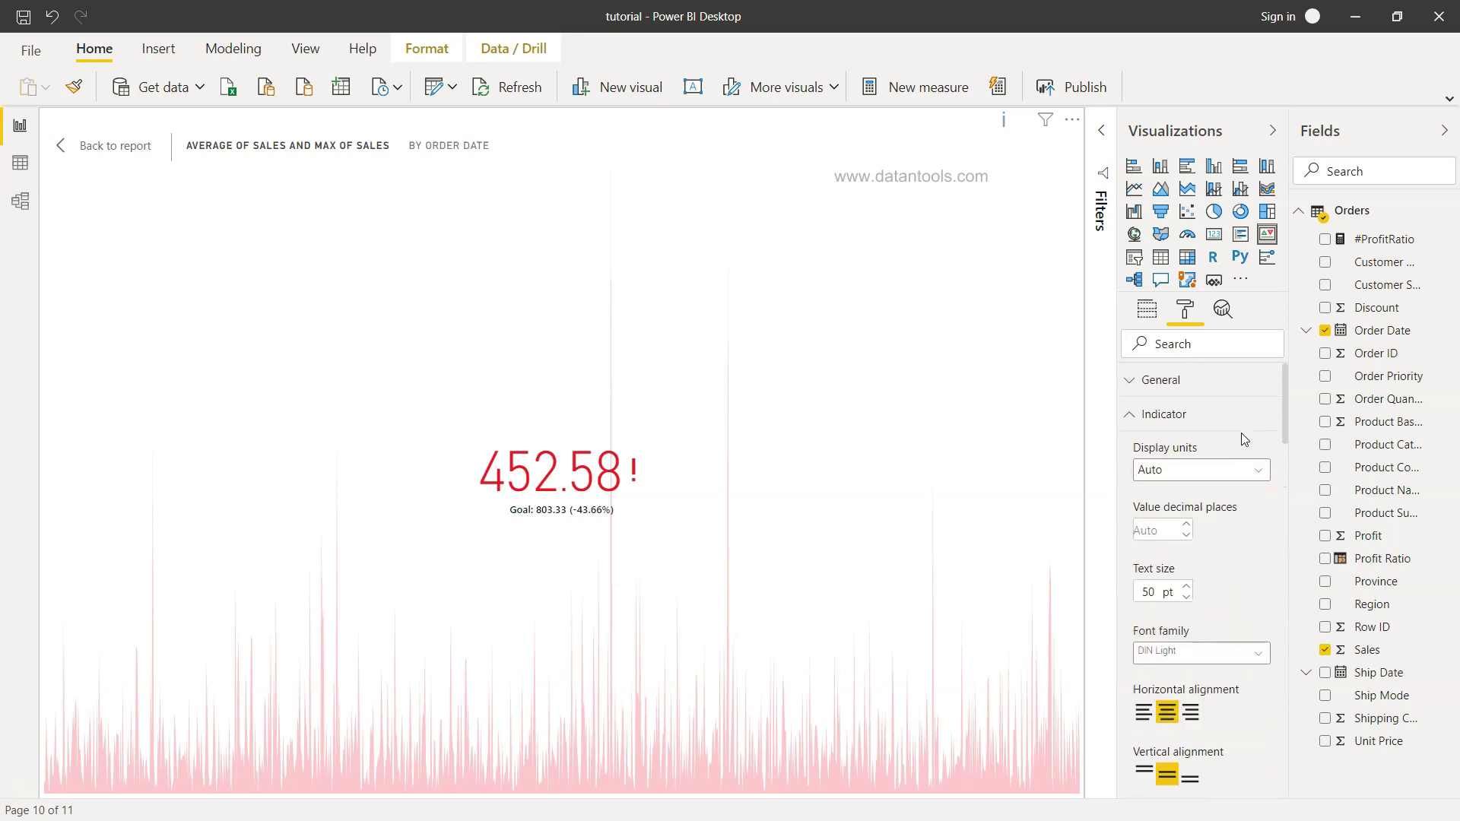
click(1130, 409)
click(1130, 452)
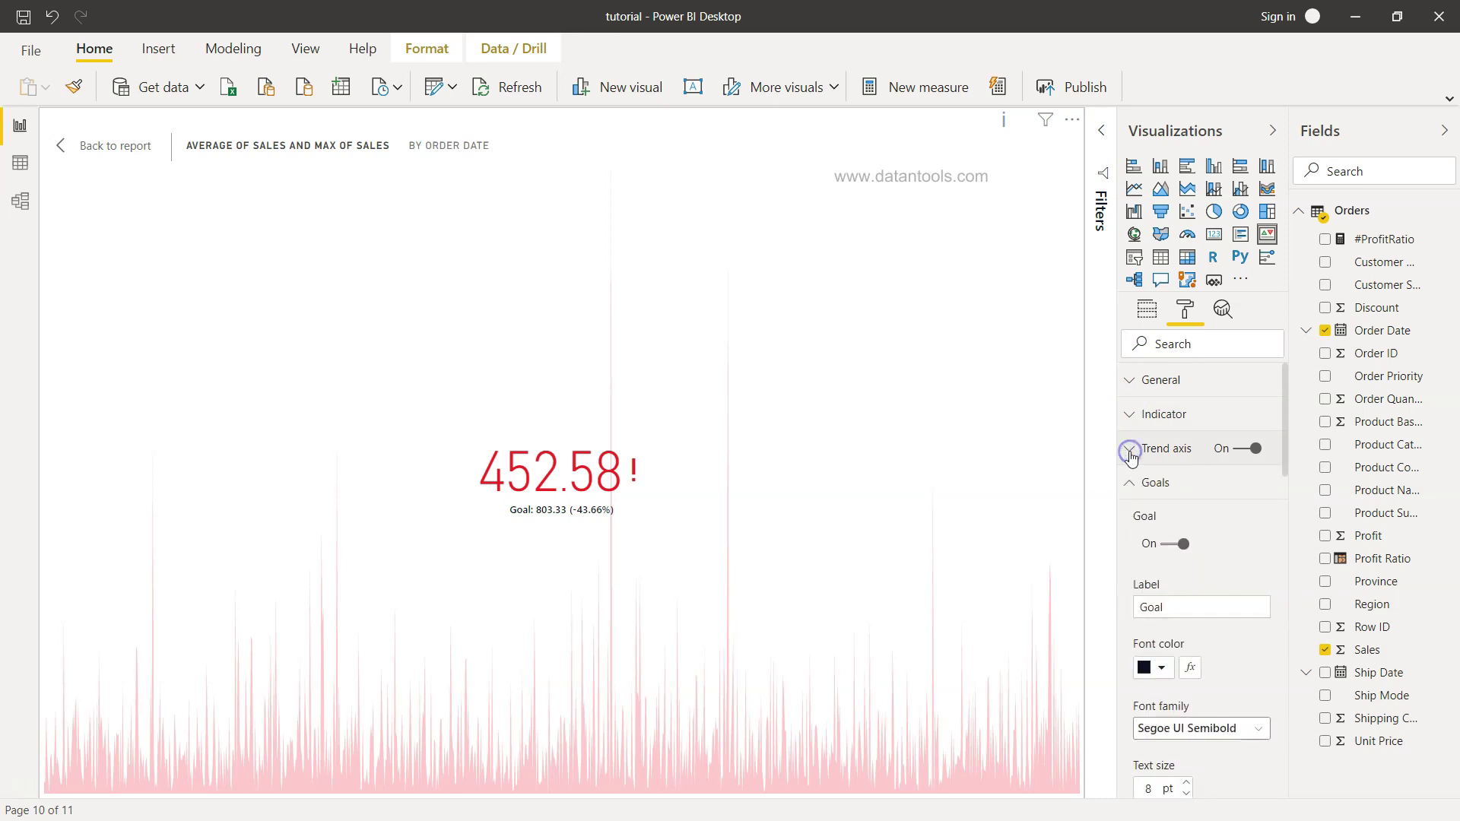
click(1140, 491)
click(1140, 511)
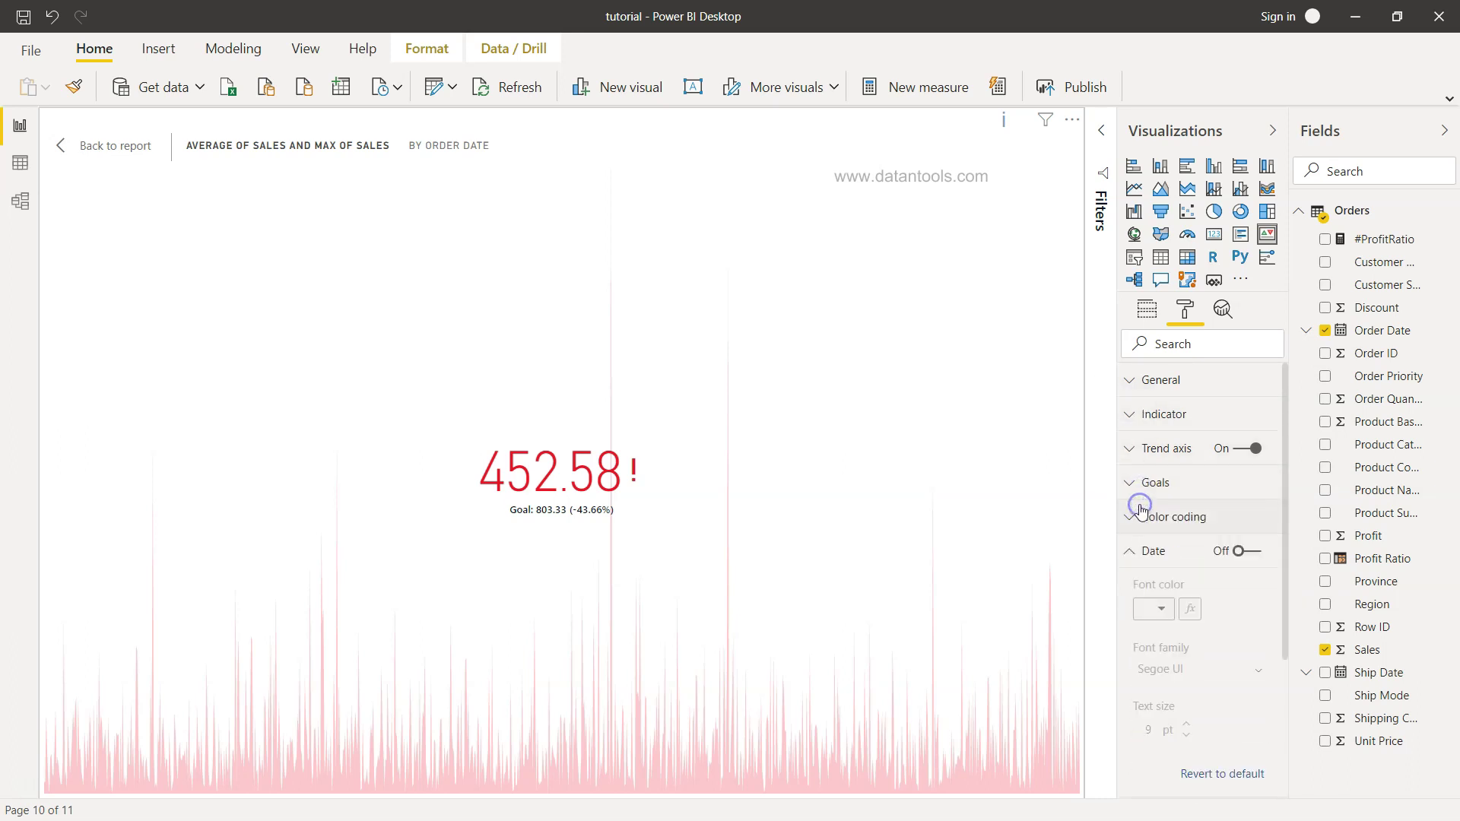